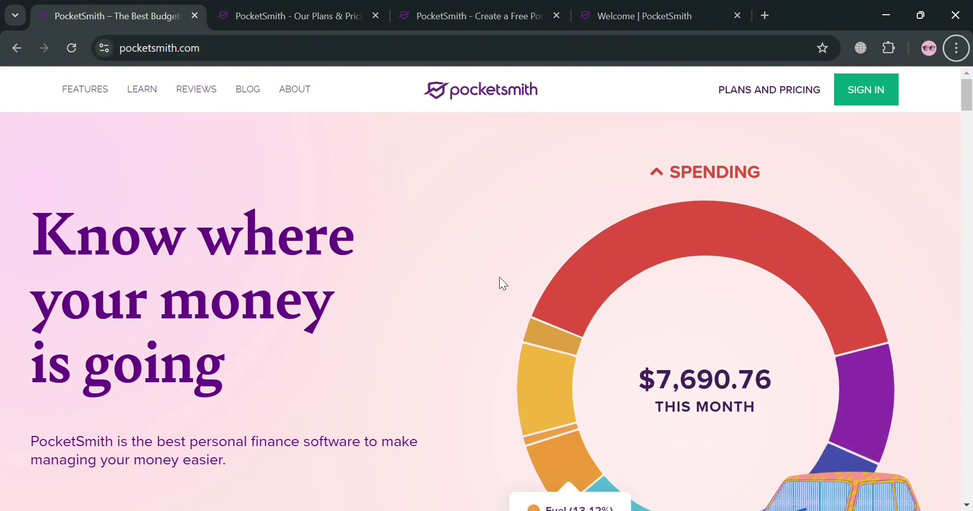
Scroll down through the current PocketSmith page and partway back up.
scroll(487, 266, "down", 5)
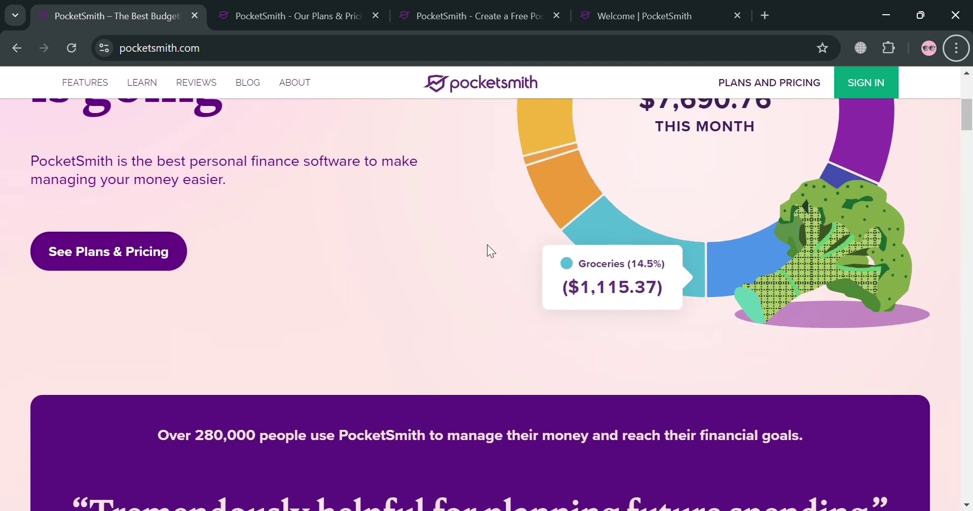
scroll(481, 249, "down", 8)
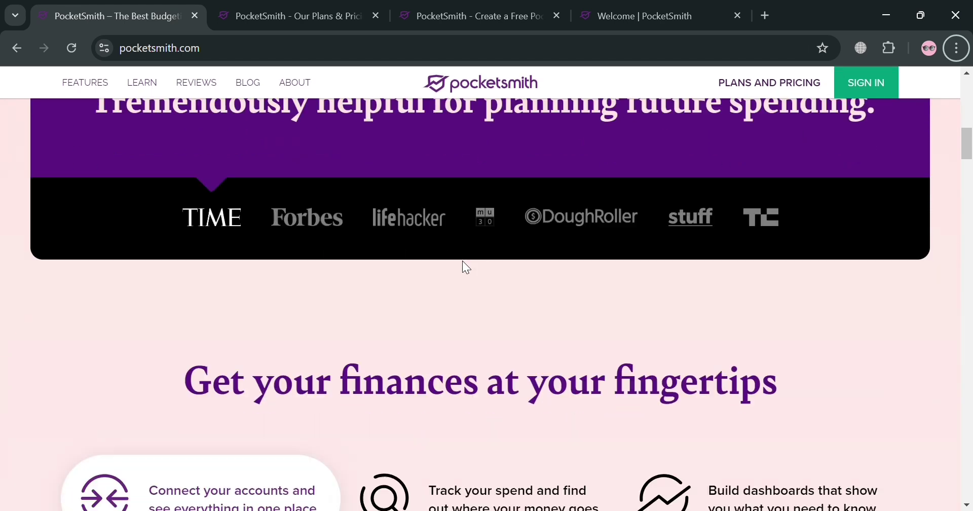
scroll(464, 267, "down", 1)
scroll(493, 318, "down", 3)
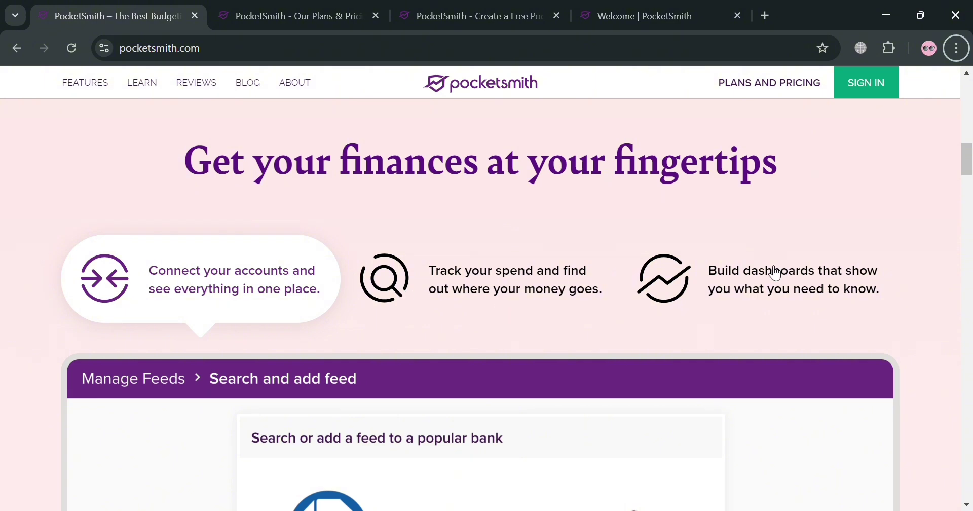
scroll(776, 273, "down", 1)
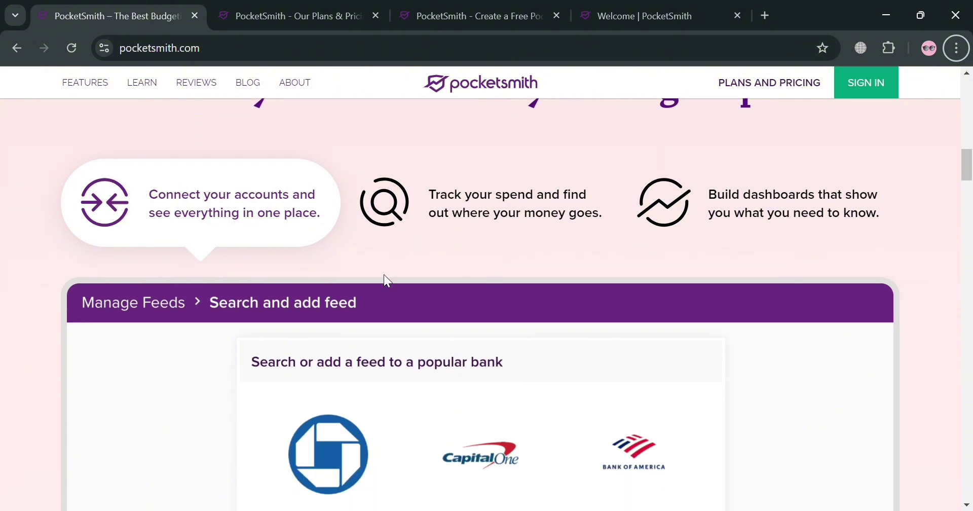
scroll(385, 279, "down", 5)
scroll(661, 276, "down", 2)
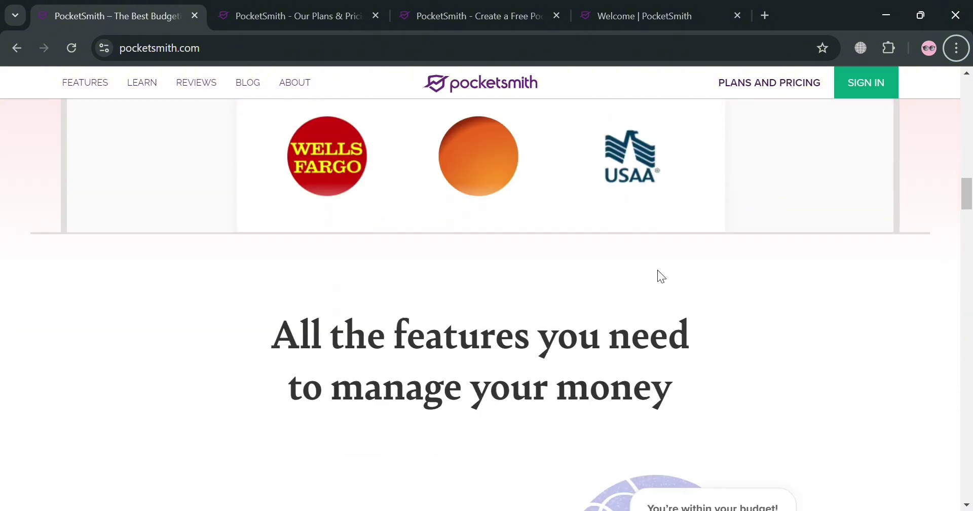
scroll(661, 276, "down", 4)
scroll(790, 185, "down", 3)
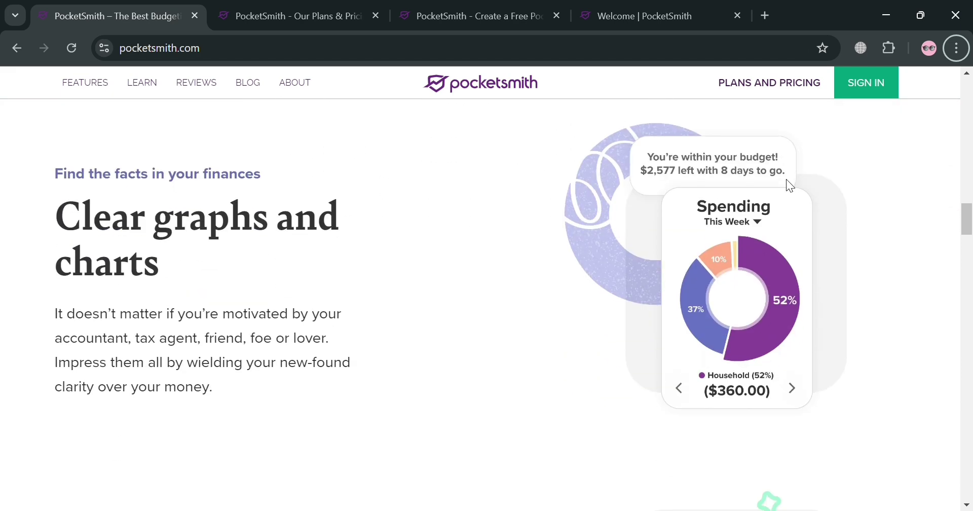
scroll(786, 179, "down", 6)
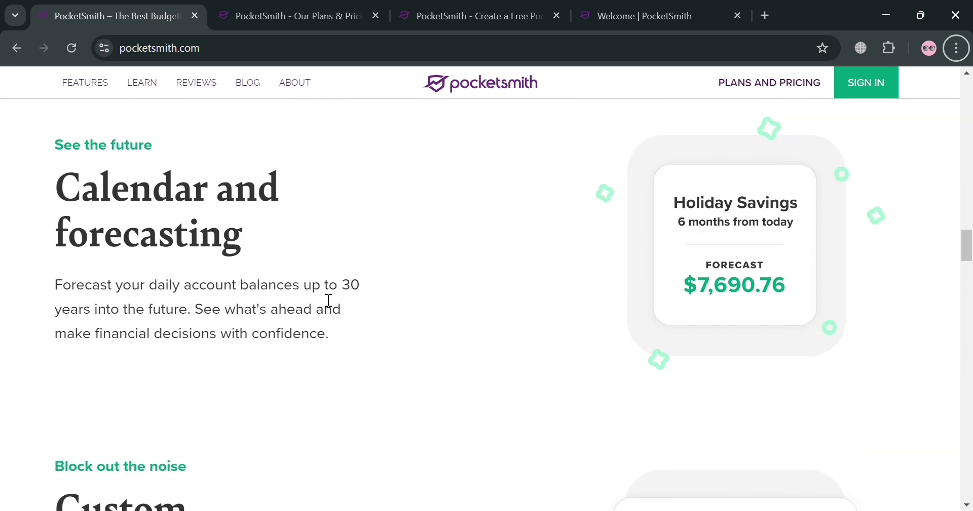
scroll(330, 301, "down", 6)
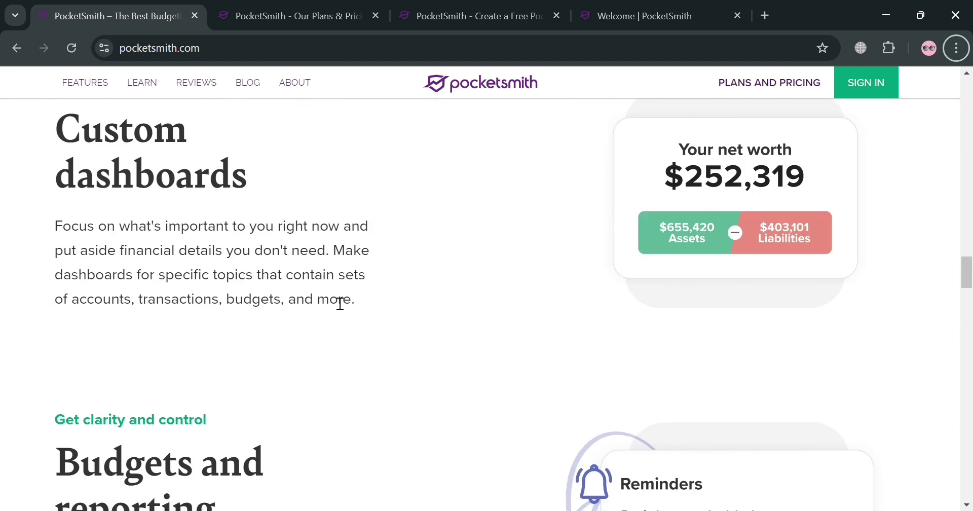
scroll(339, 303, "down", 7)
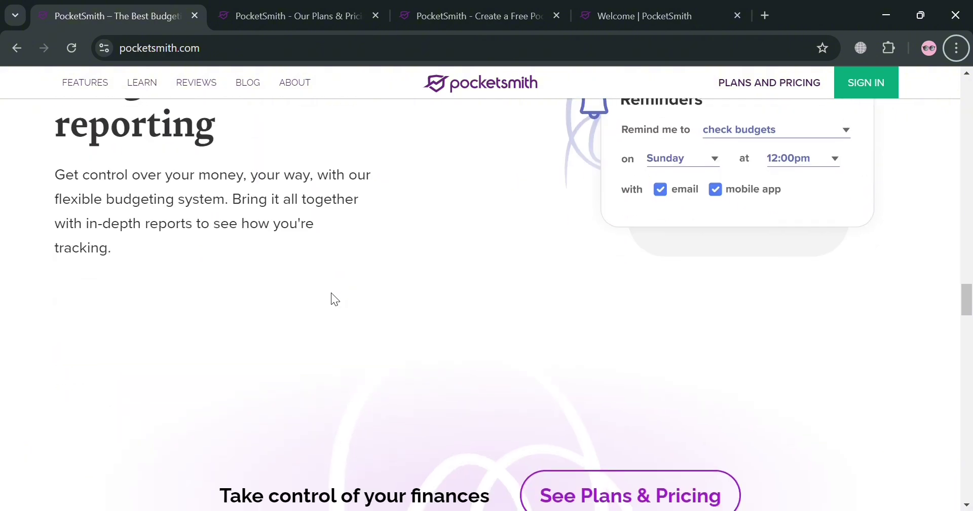
scroll(334, 299, "down", 7)
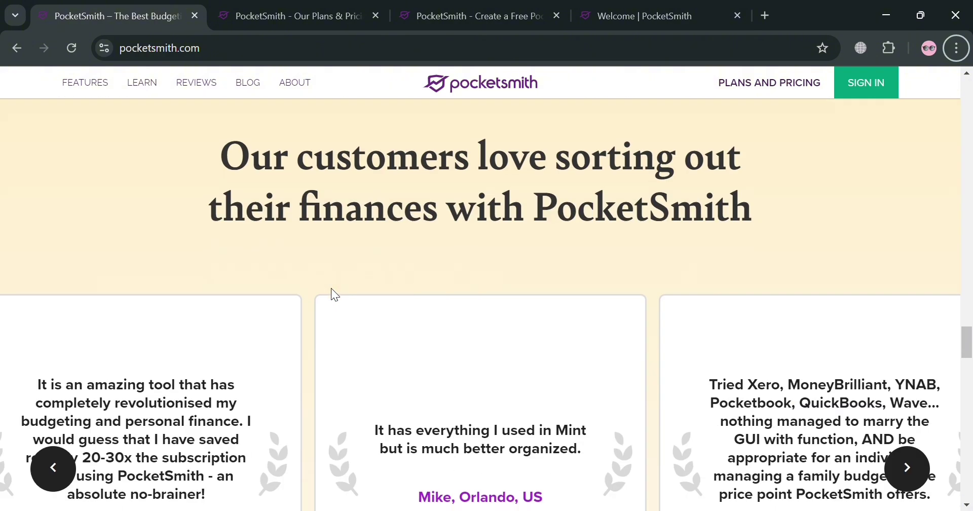
scroll(335, 294, "down", 7)
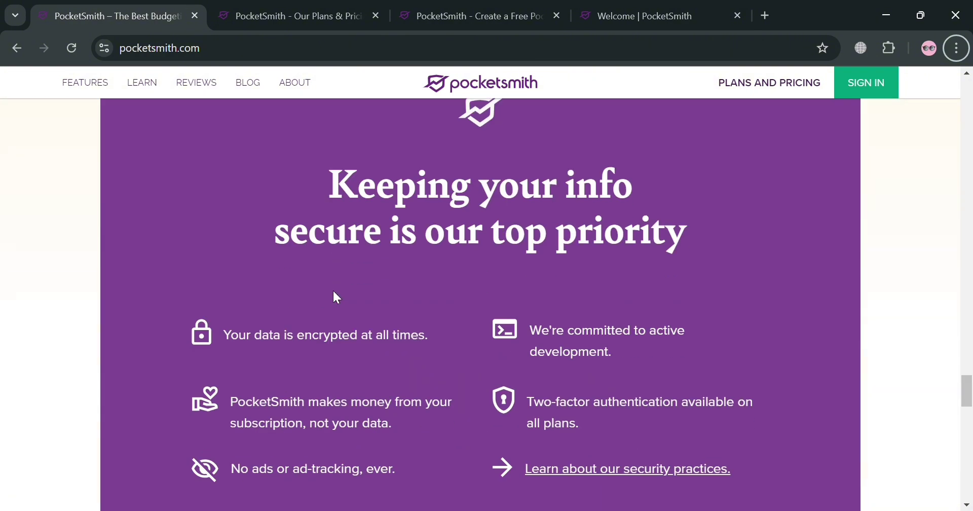
scroll(335, 297, "down", 3)
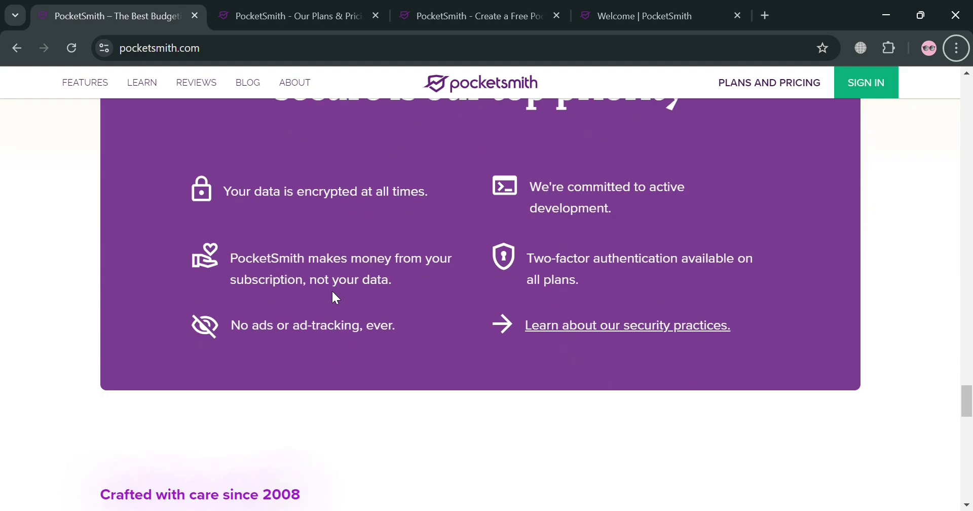
scroll(334, 299, "down", 15)
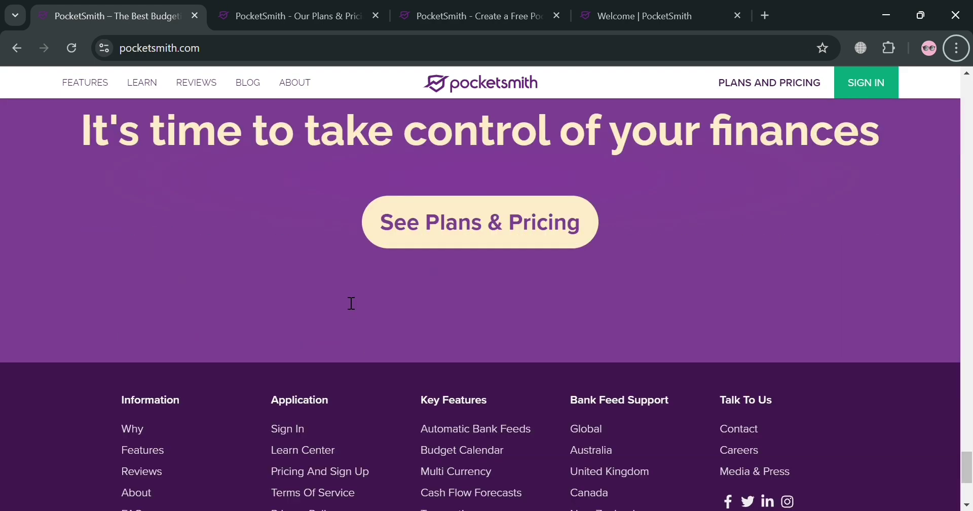
scroll(345, 294, "down", 3)
scroll(350, 304, "up", 10)
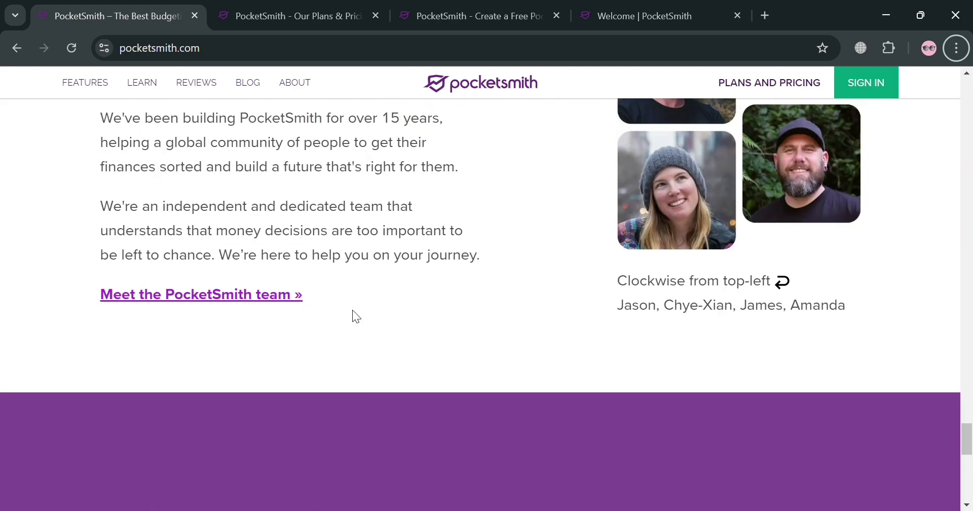
scroll(354, 310, "up", 10)
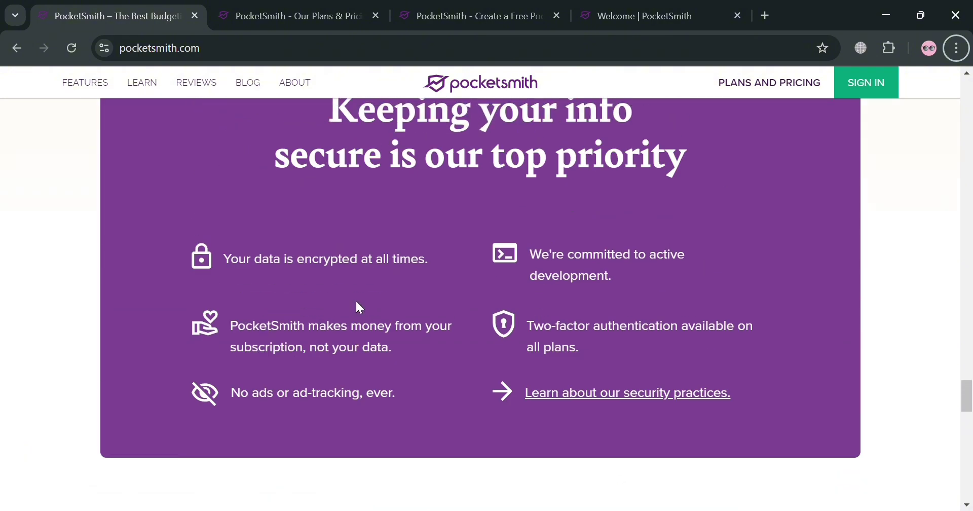
scroll(359, 307, "up", 3)
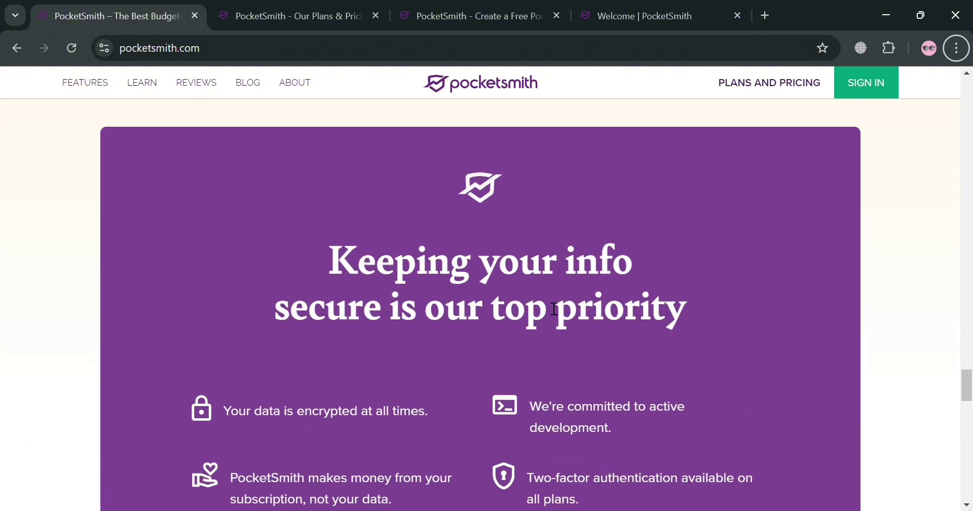
scroll(555, 308, "up", 10)
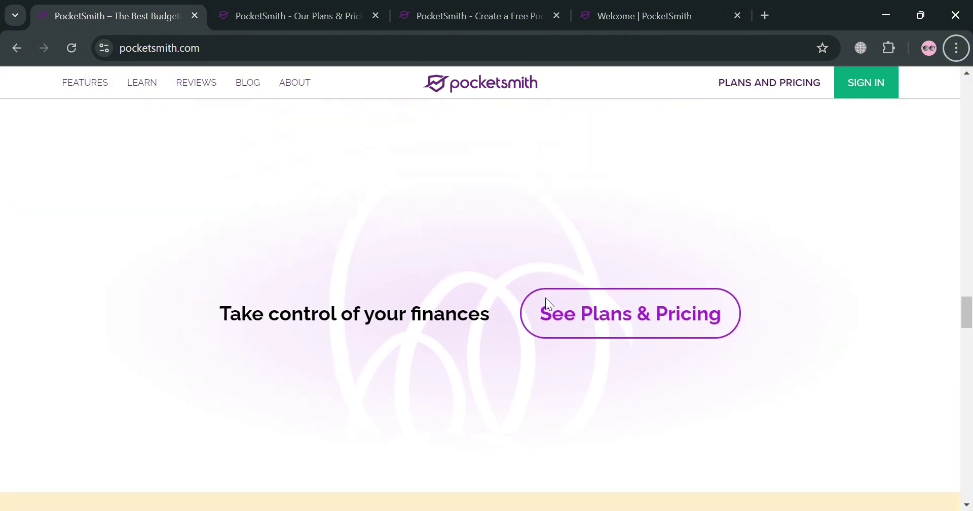
scroll(546, 298, "down", 1)
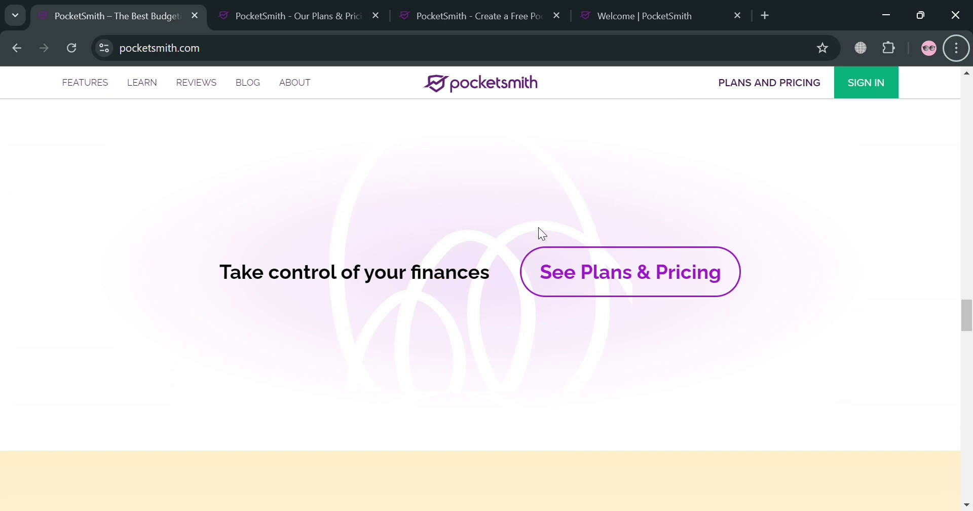
Switch to Plans & Pricing and scroll past Fortune, Flourish and Foundation to the Free plan.
left_click(323, 9)
scroll(562, 354, "up", 15)
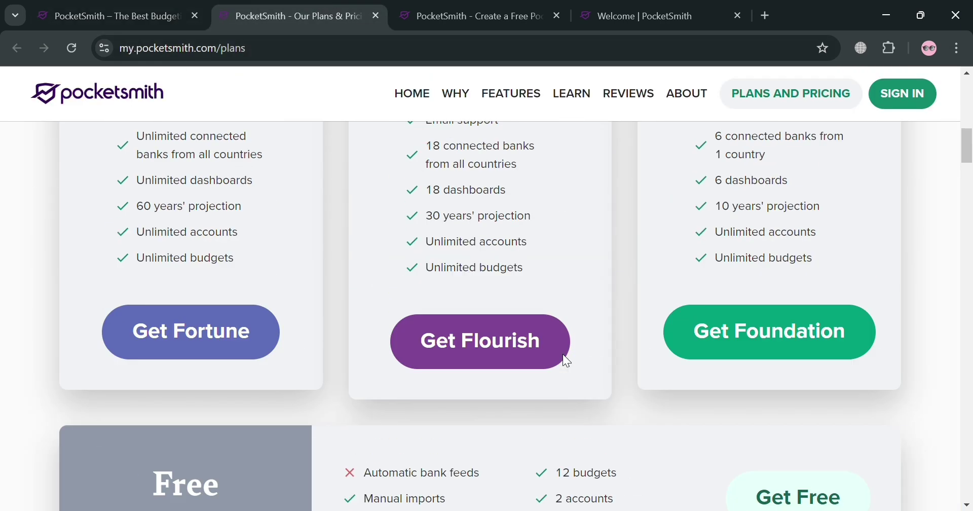
scroll(304, 322, "down", 5)
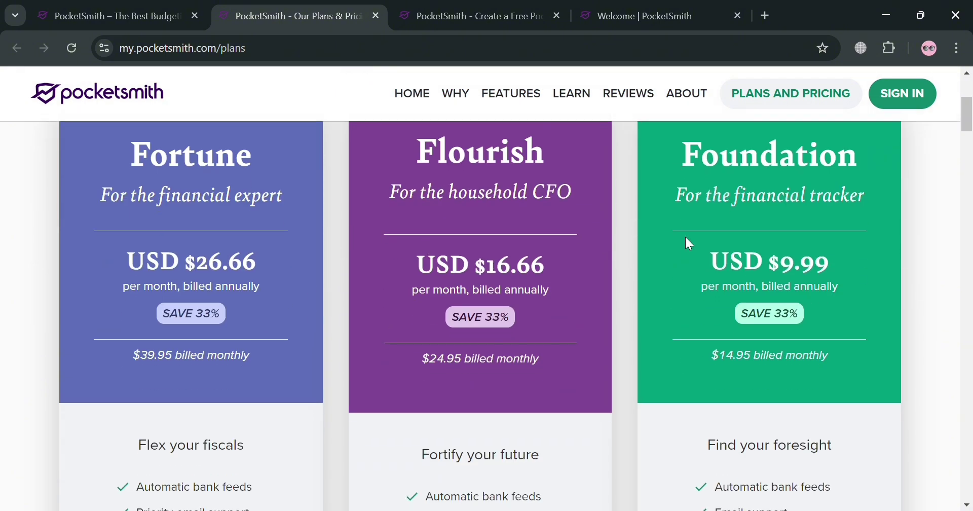
scroll(173, 324, "down", 2)
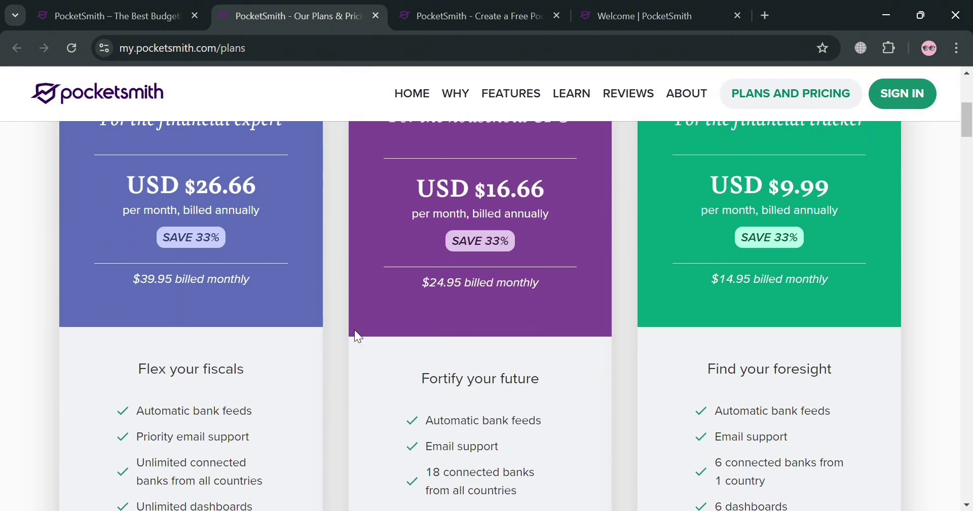
scroll(804, 227, "down", 5)
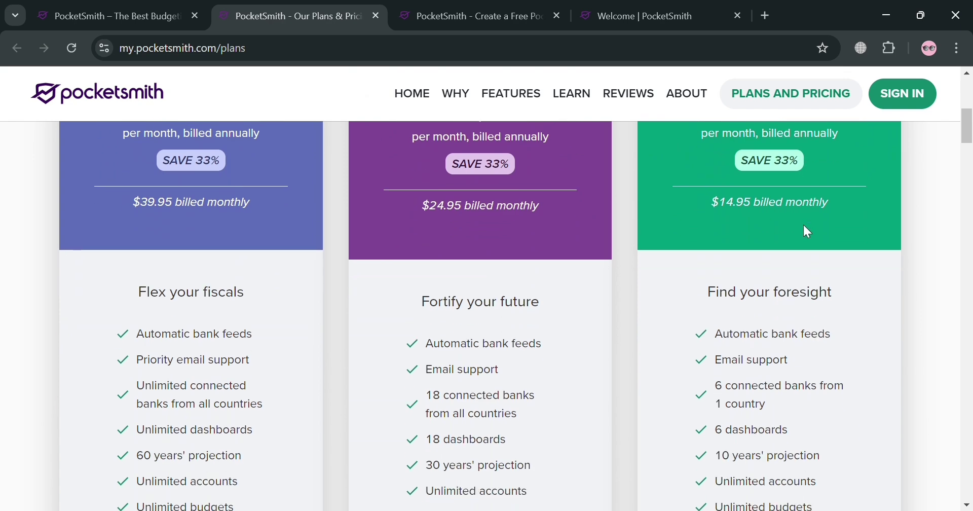
scroll(363, 303, "down", 5)
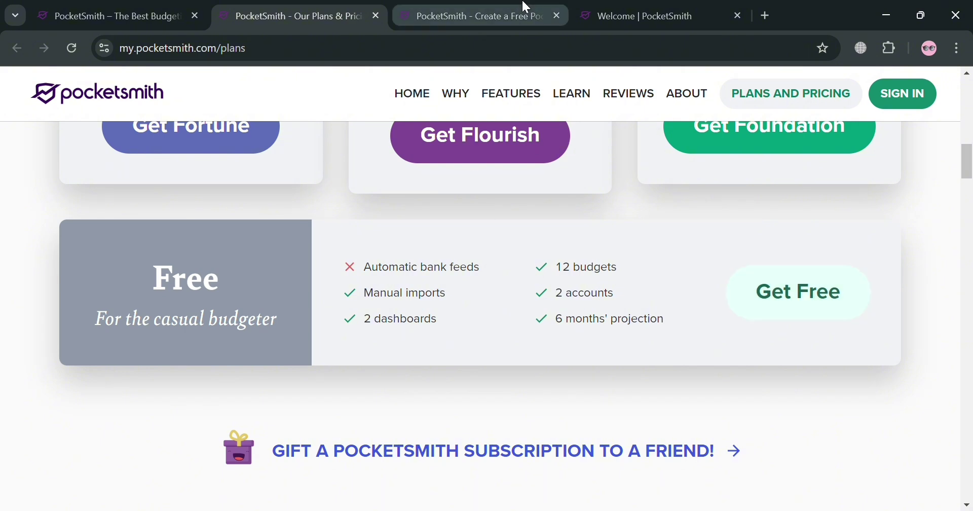
Review the Free account signup page, then switch to the 'Welcome | PocketSmith' page.
left_click(504, 7)
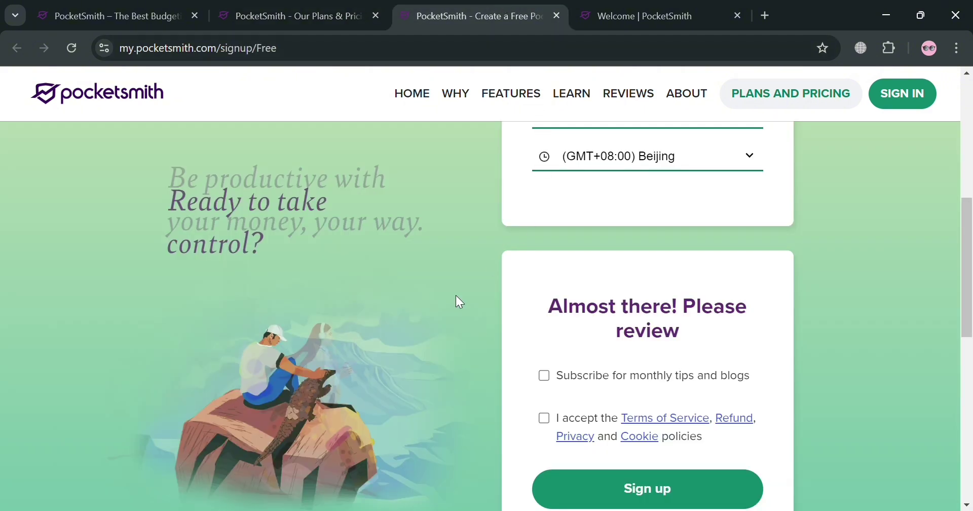
scroll(459, 355, "up", 8)
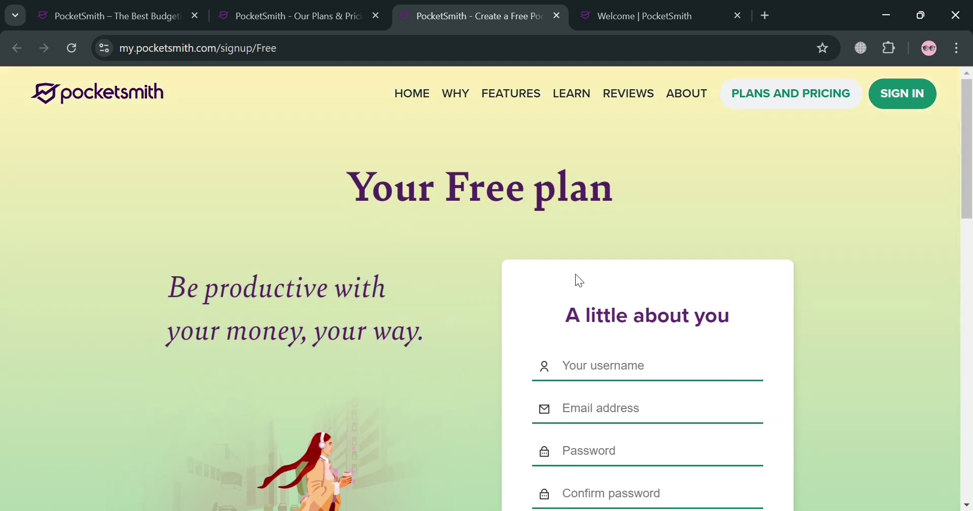
scroll(574, 276, "down", 3)
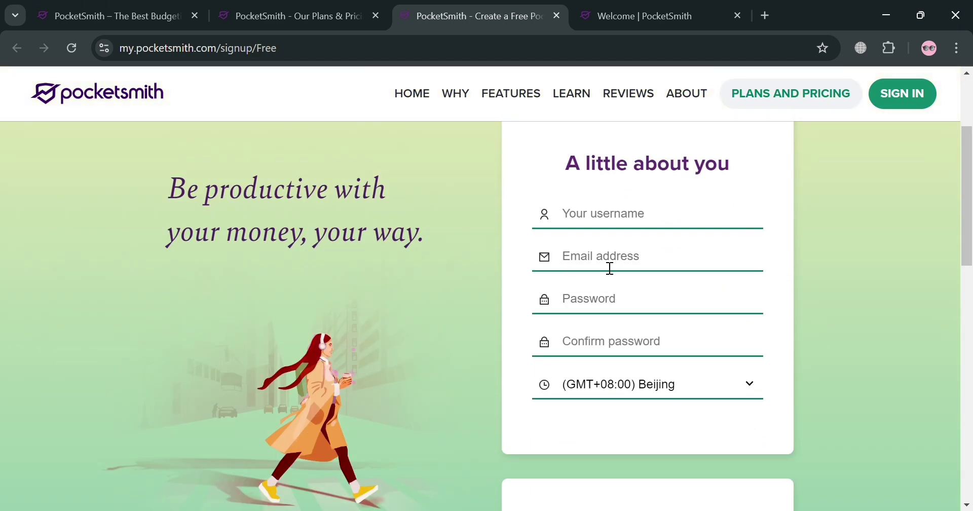
scroll(634, 242, "down", 10)
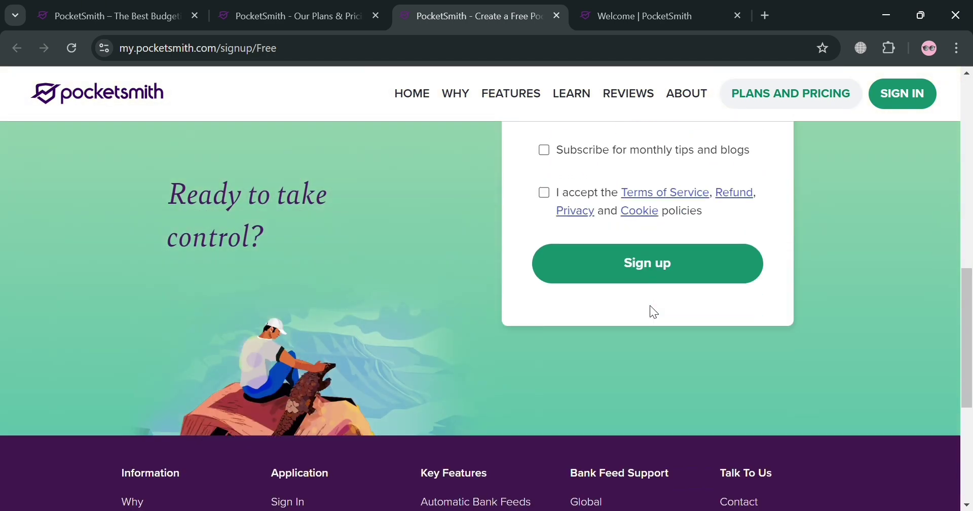
scroll(645, 311, "up", 13)
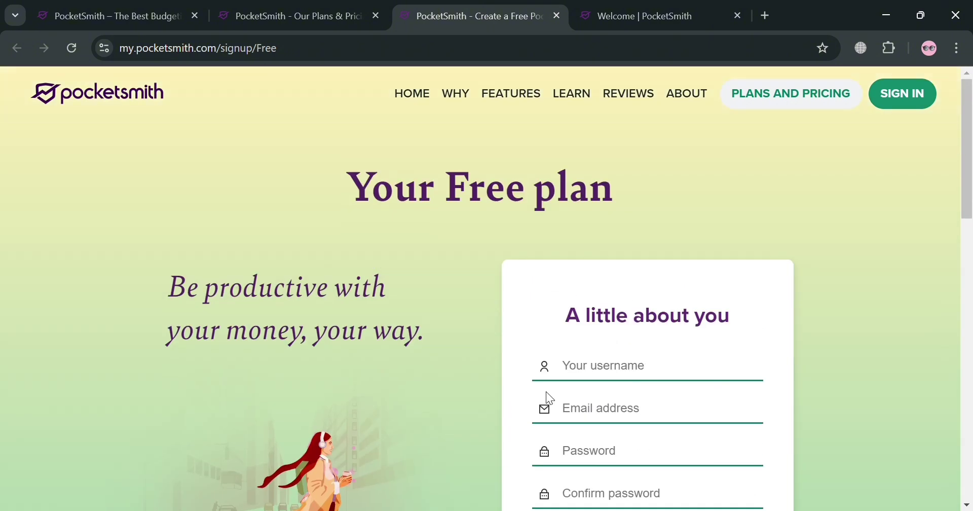
scroll(548, 407, "down", 1)
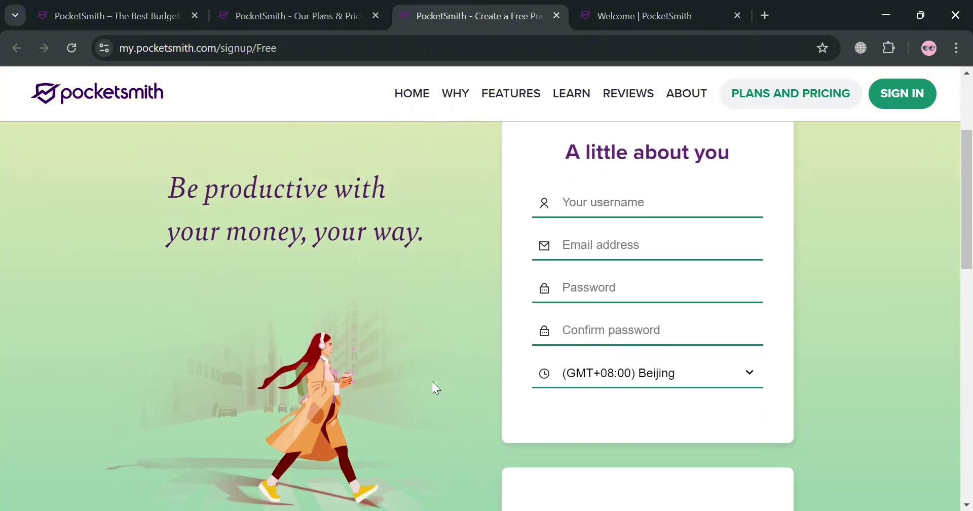
scroll(431, 381, "down", 6)
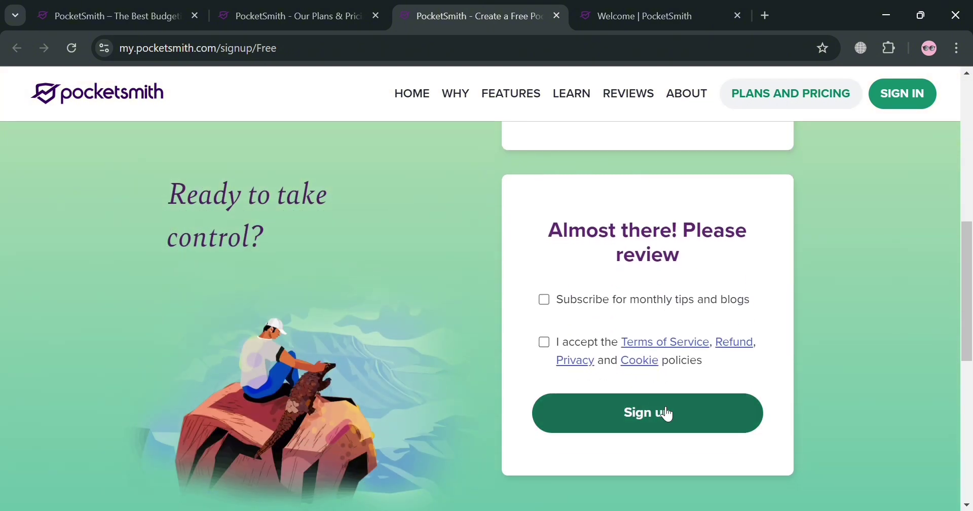
left_click(683, 6)
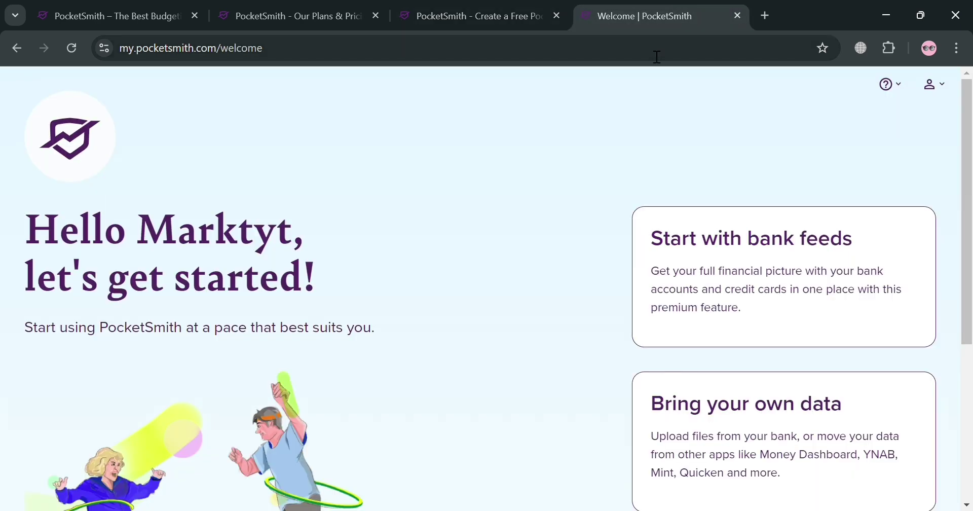
Scroll down the welcome page and start demo mode to load the sample data.
scroll(452, 315, "down", 3)
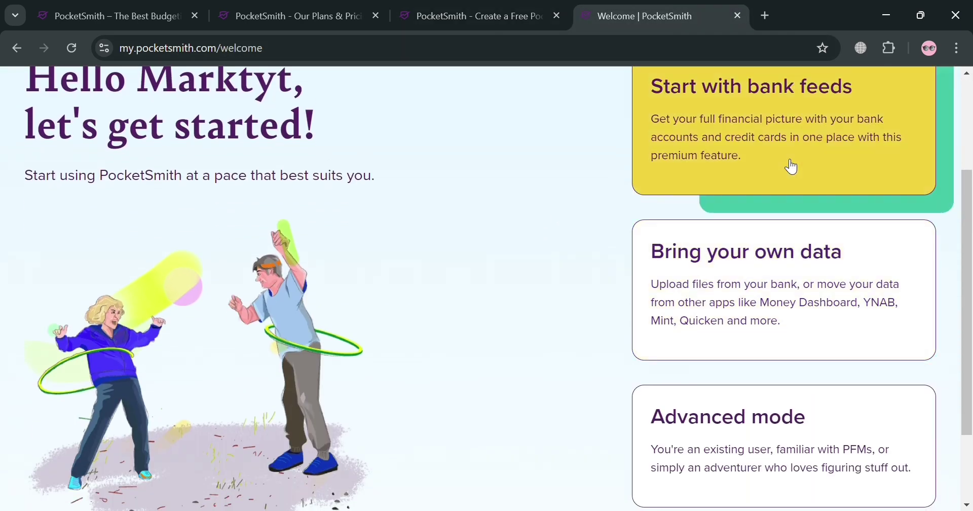
scroll(623, 330, "up", 2)
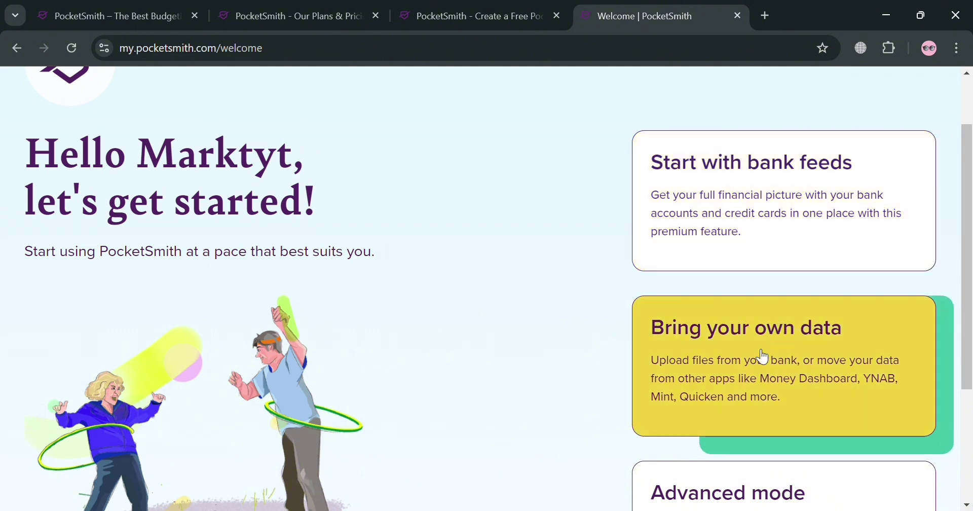
scroll(762, 359, "down", 2)
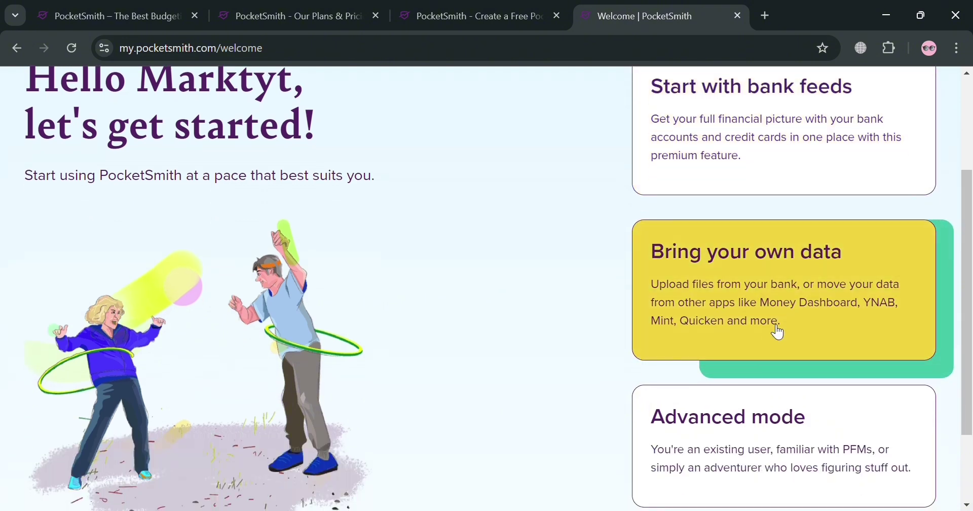
scroll(776, 327, "down", 2)
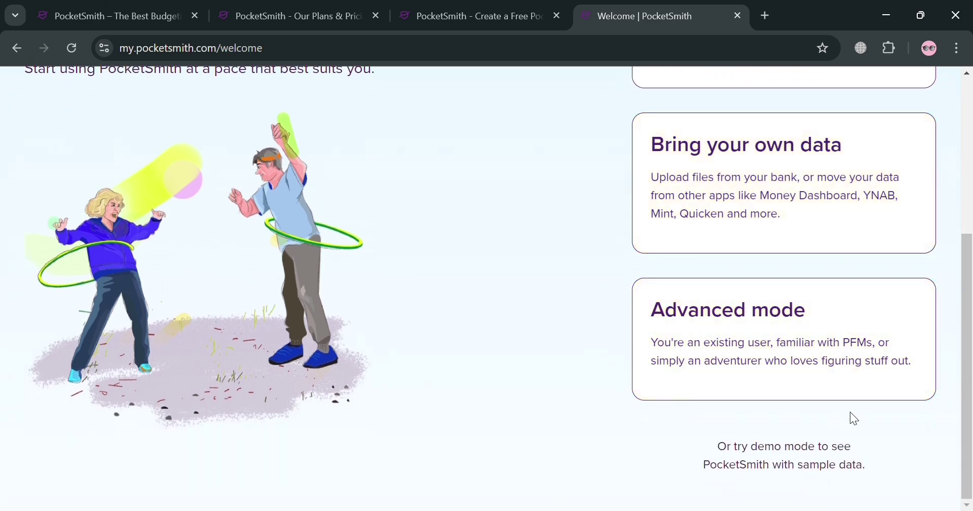
left_click(769, 449)
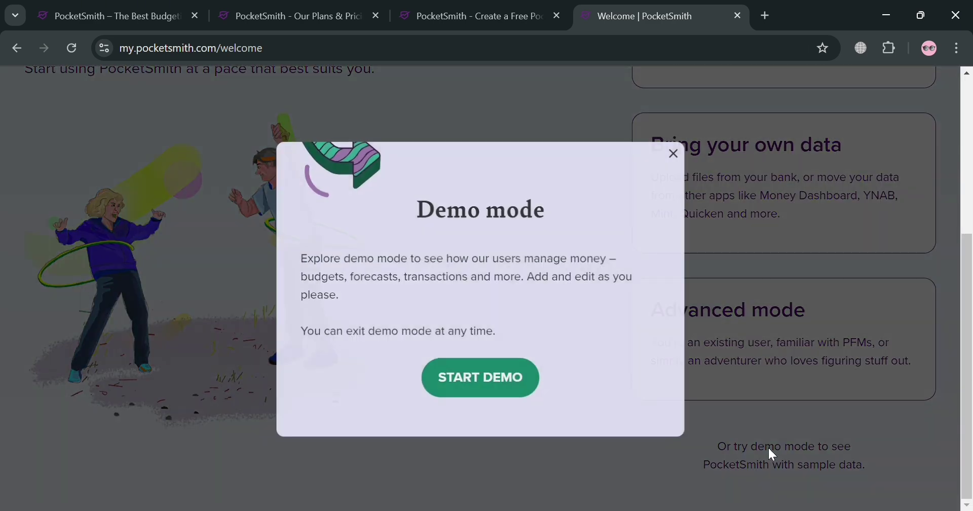
left_click(517, 388)
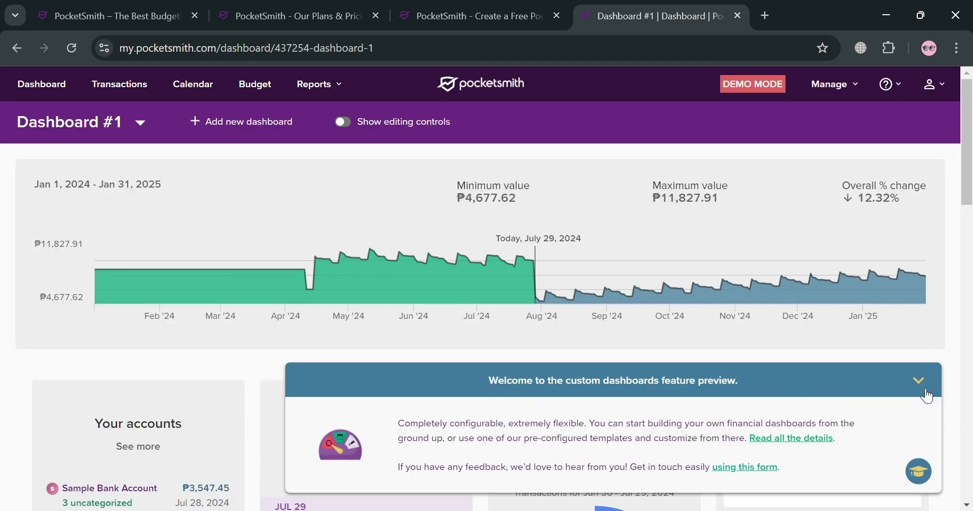
Close the 'Welcome to the custom dashboards feature preview' panel on Dashboard #1.
left_click(927, 385)
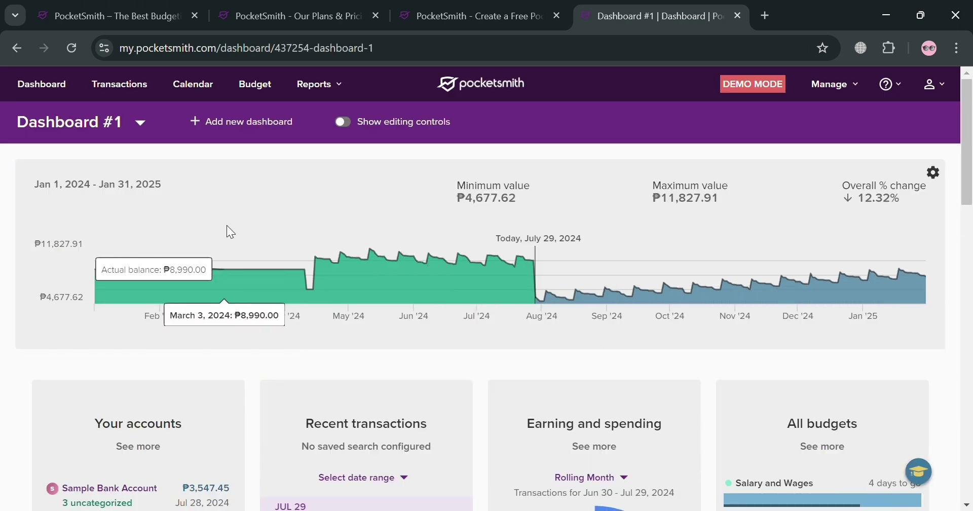
Turn on Show editing controls and rename Dashboard #1 to 'My Account'.
left_click(344, 126)
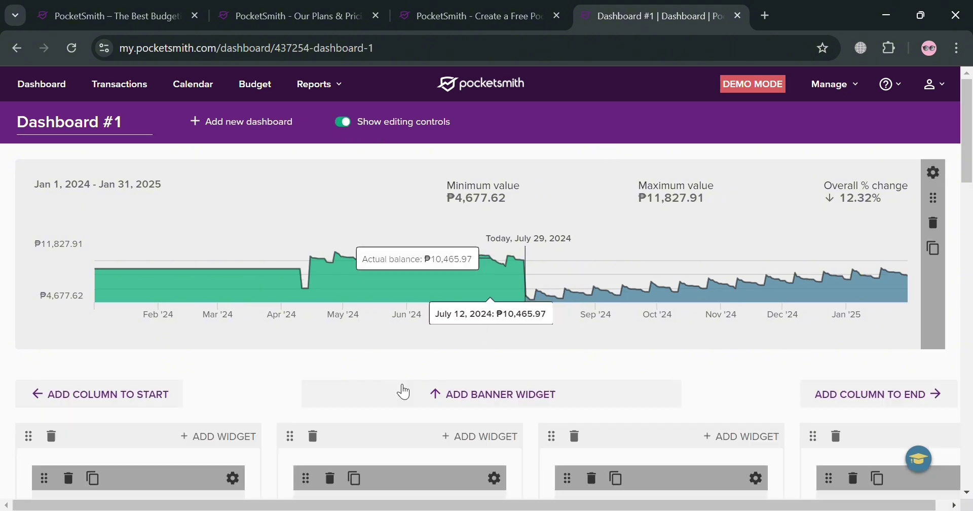
scroll(299, 360, "down", 5)
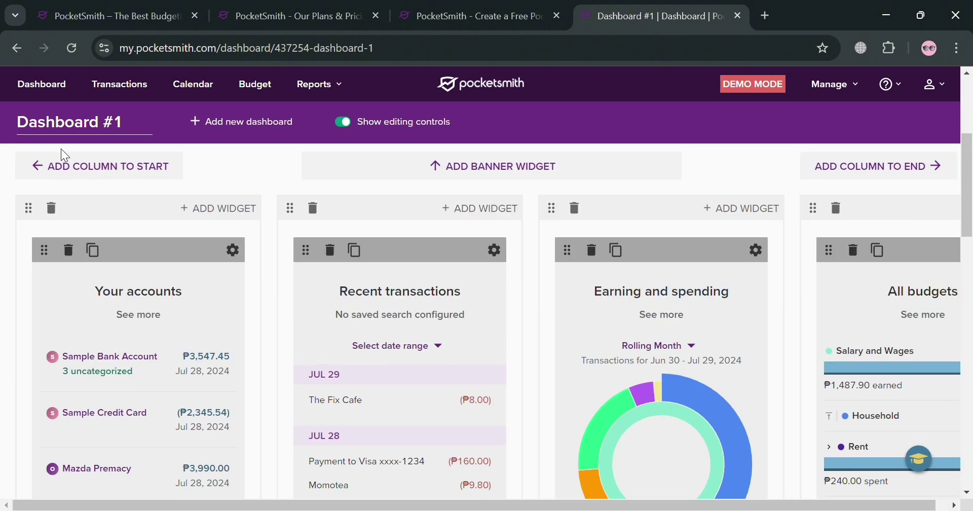
left_click(141, 127)
key("BackSpace")
key("BackSpace")
key("BackSpace")
key("BackSpace")
key("BackSpace")
key("BackSpace")
key("BackSpace")
key("BackSpace")
key("BackSpace")
key("BackSpace")
key("BackSpace")
key("BackSpace")
type("My Account")
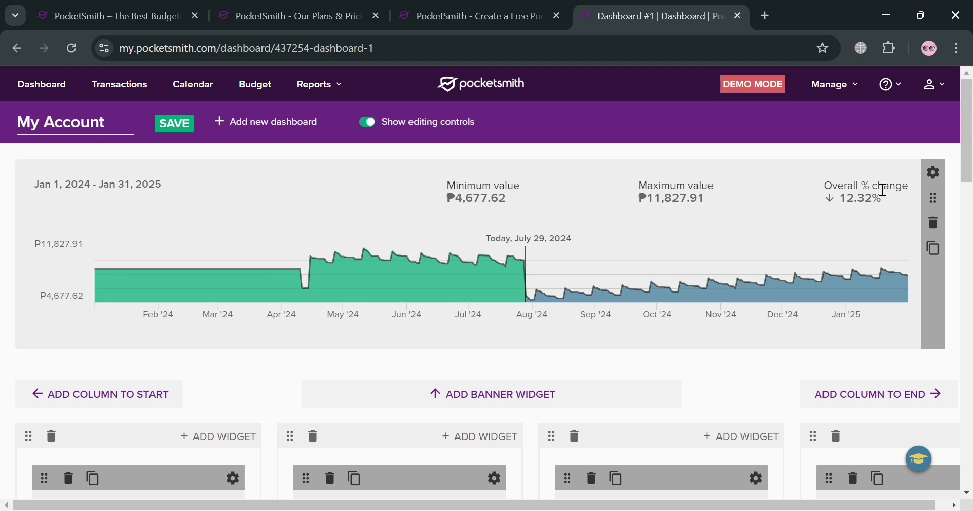
scroll(513, 269, "down", 5)
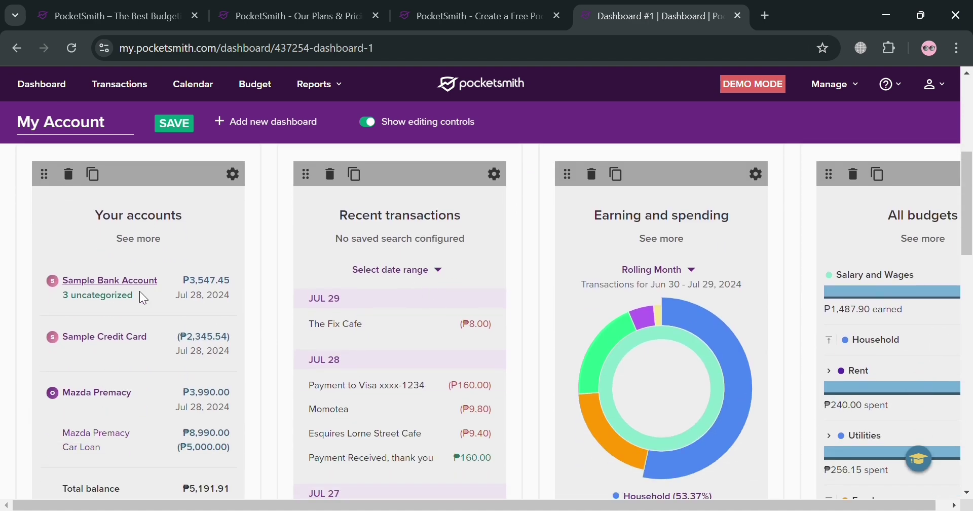
scroll(160, 278, "down", 1)
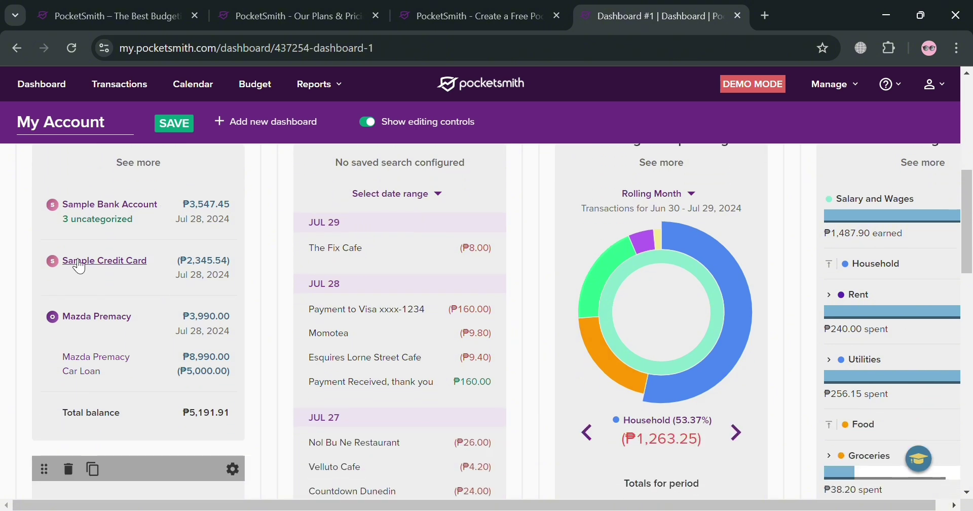
scroll(100, 325, "down", 5)
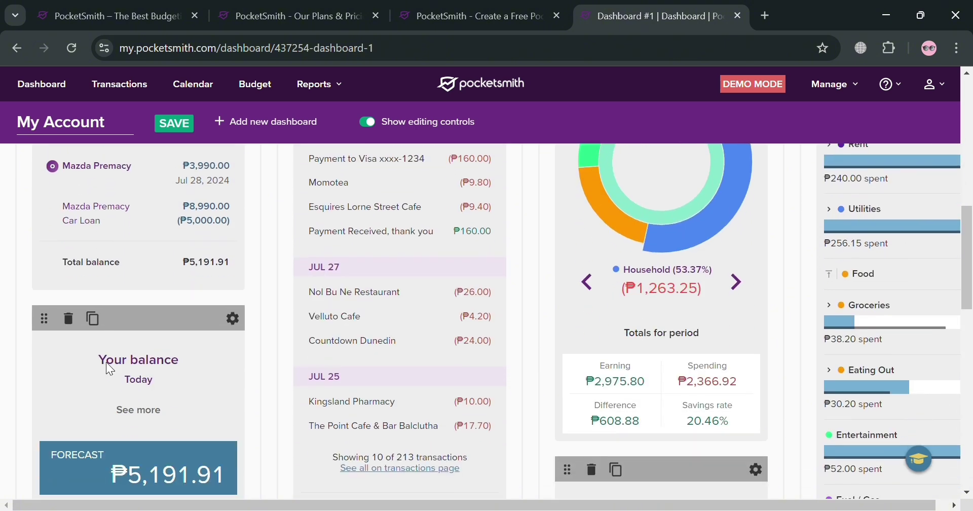
scroll(160, 342, "down", 1)
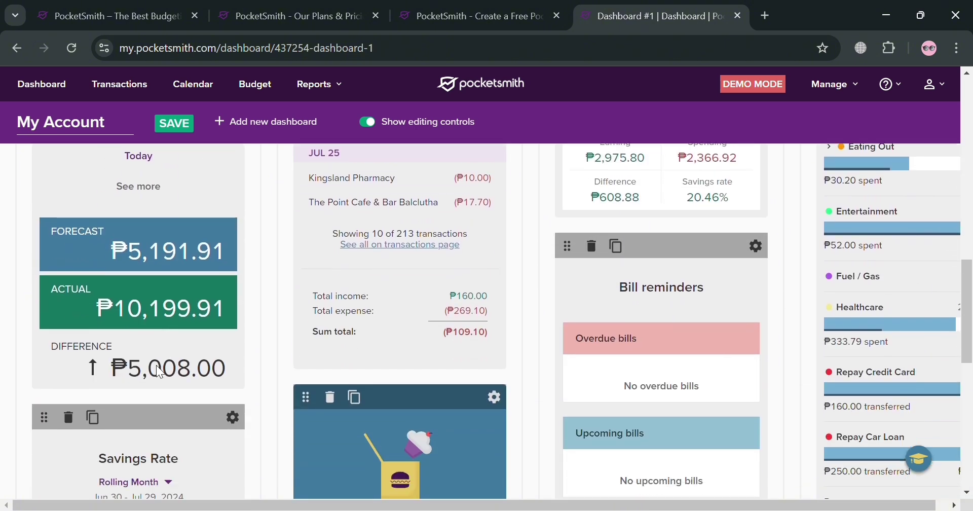
scroll(210, 387, "down", 4)
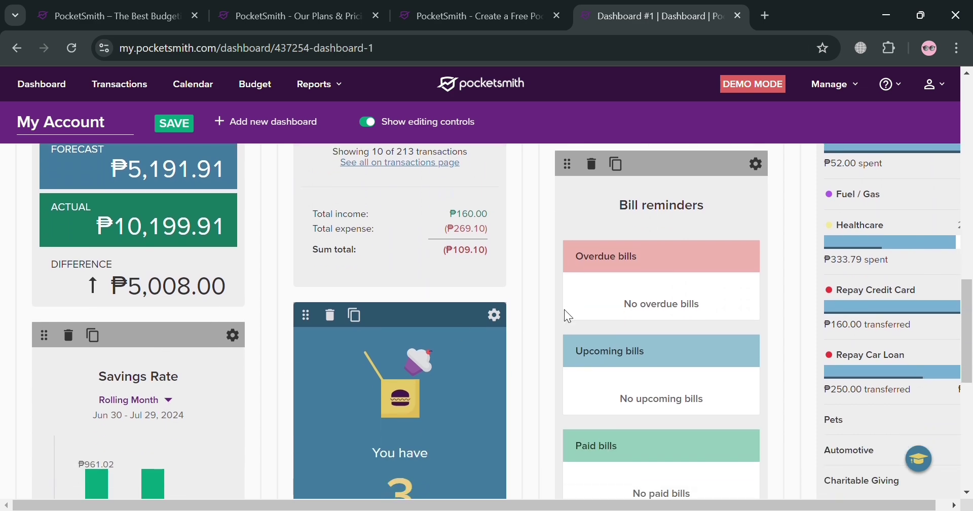
scroll(689, 281, "up", 12)
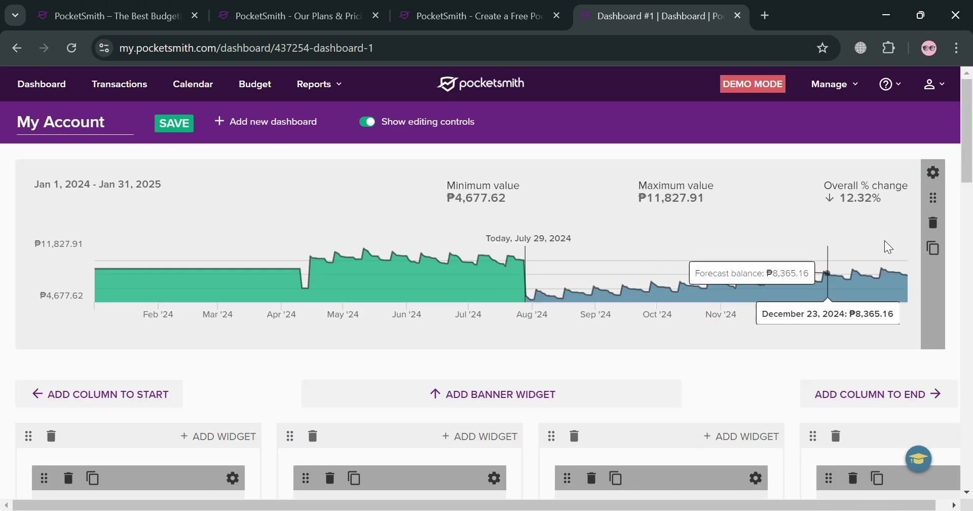
scroll(243, 296, "down", 2)
scroll(245, 293, "up", 2)
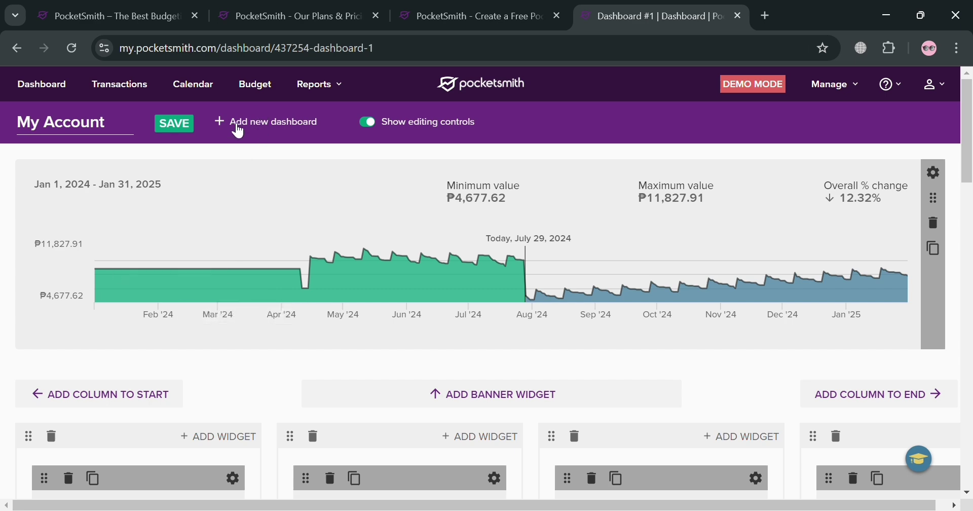
left_click(229, 124)
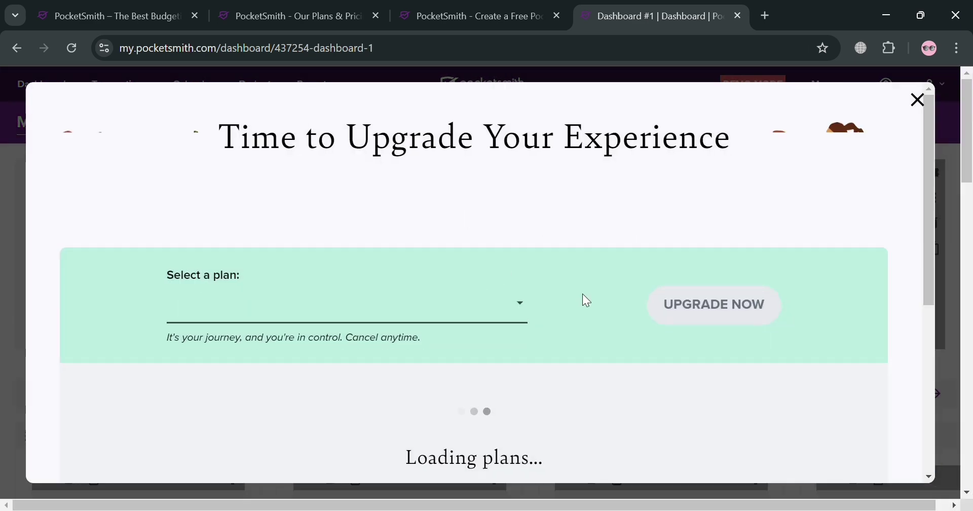
scroll(689, 308, "down", 5)
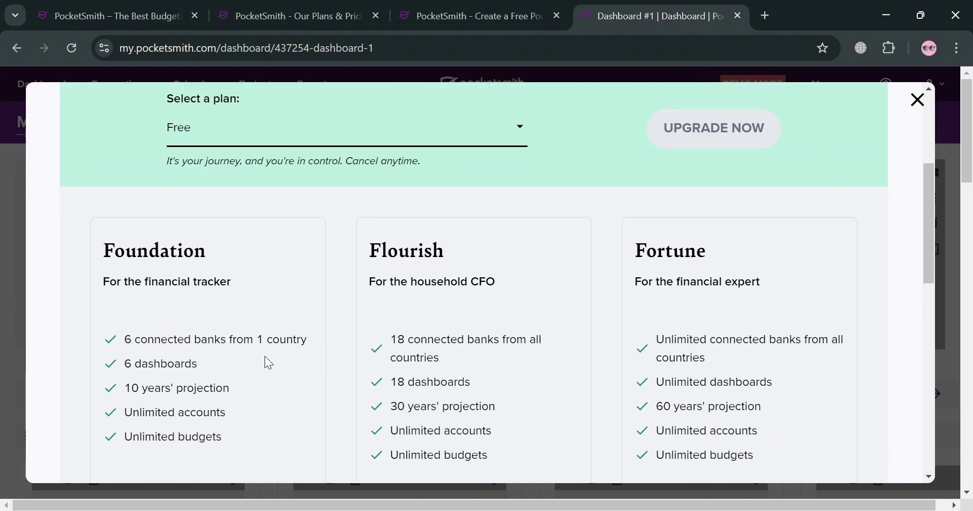
scroll(890, 214, "up", 5)
left_click(917, 99)
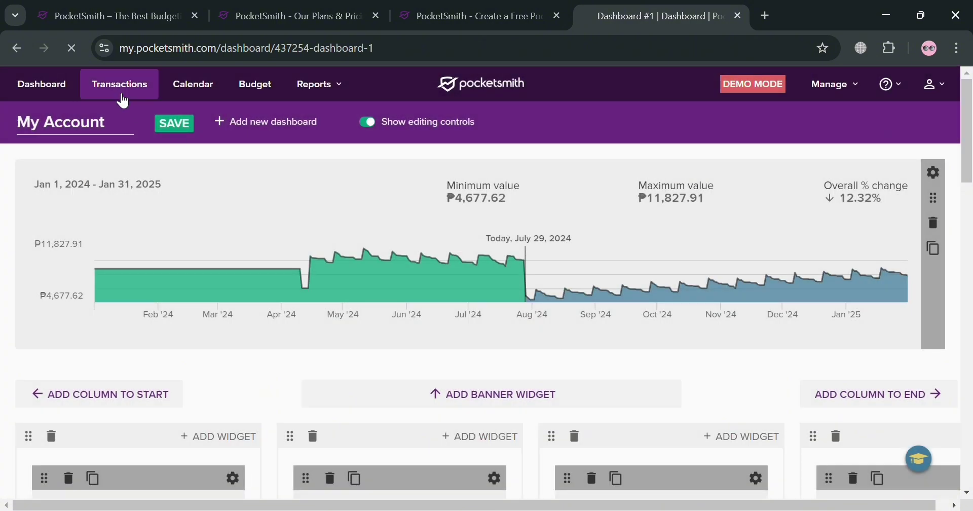
Go to All transactions, collapse the tips banner, and browse the 213 sample transactions.
left_click(122, 85)
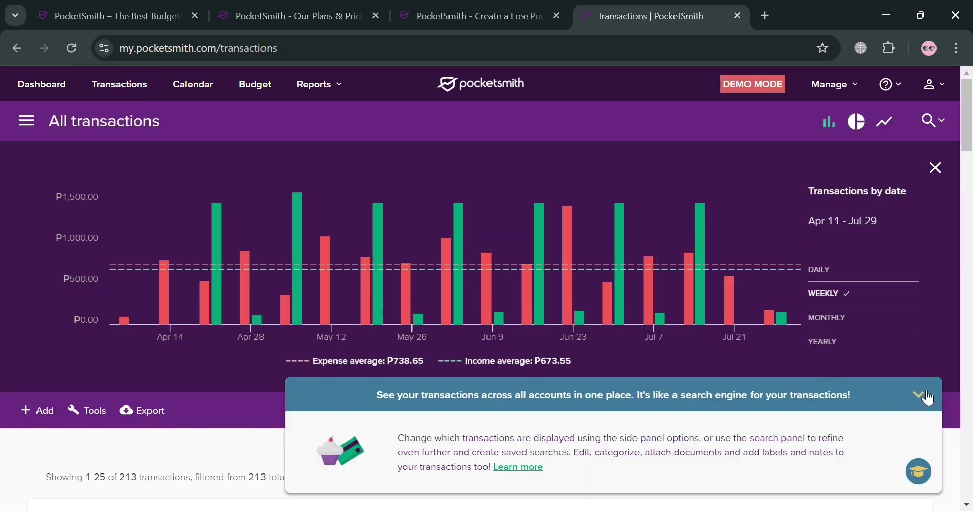
left_click(927, 394)
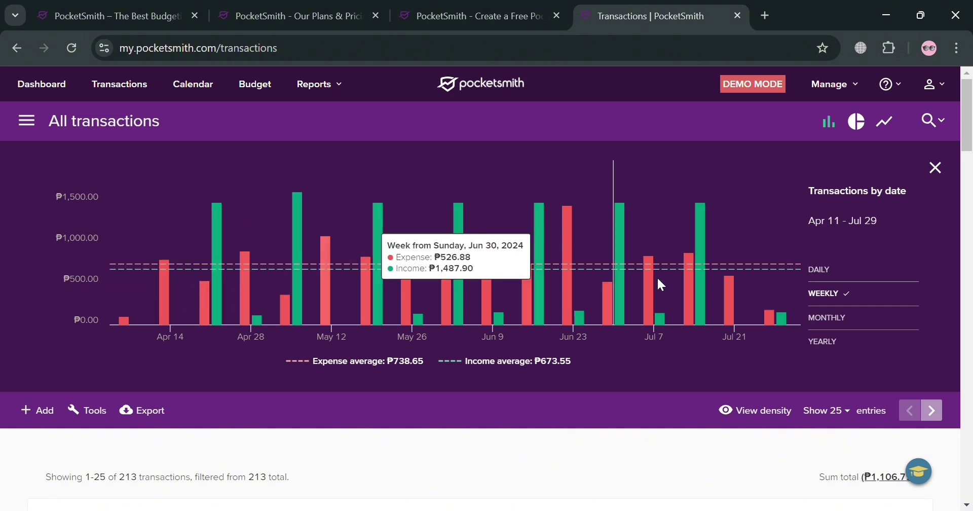
scroll(869, 276, "down", 3)
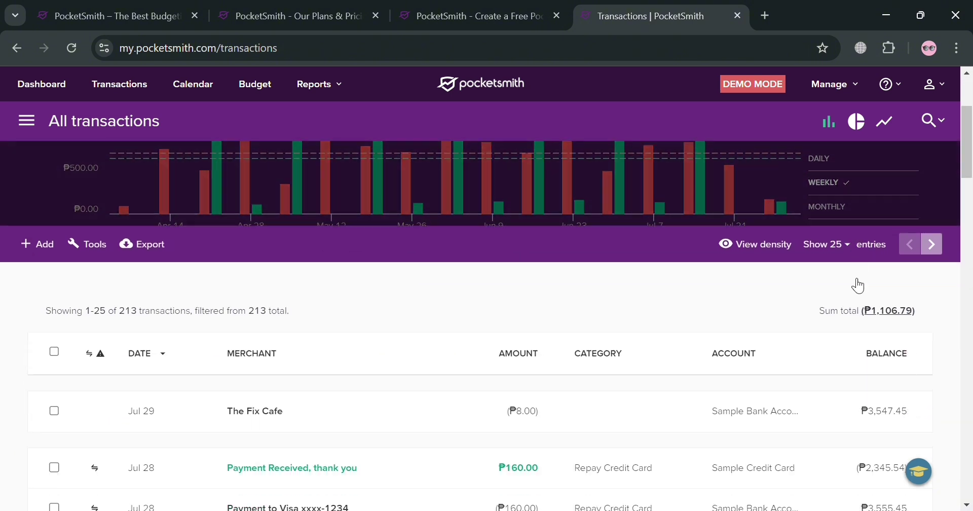
scroll(251, 307, "down", 2)
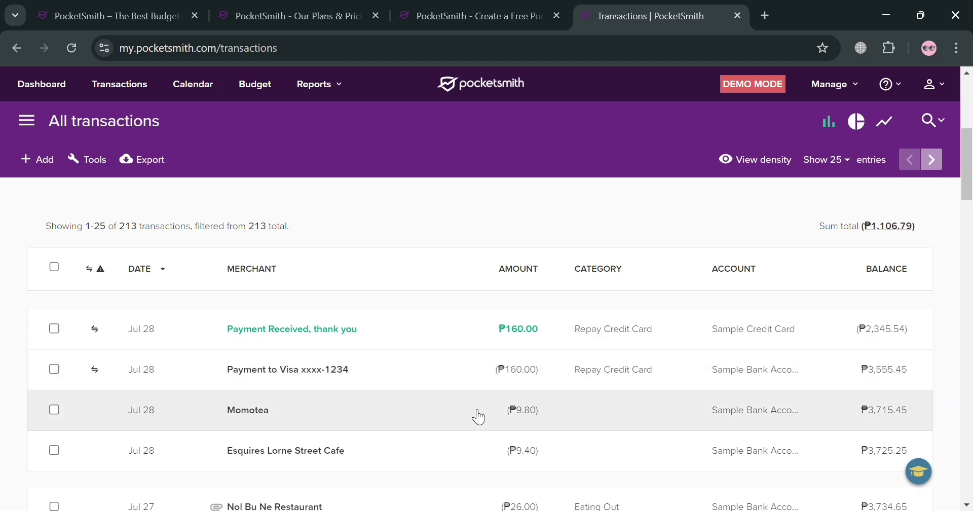
scroll(479, 417, "down", 1)
scroll(372, 443, "up", 10)
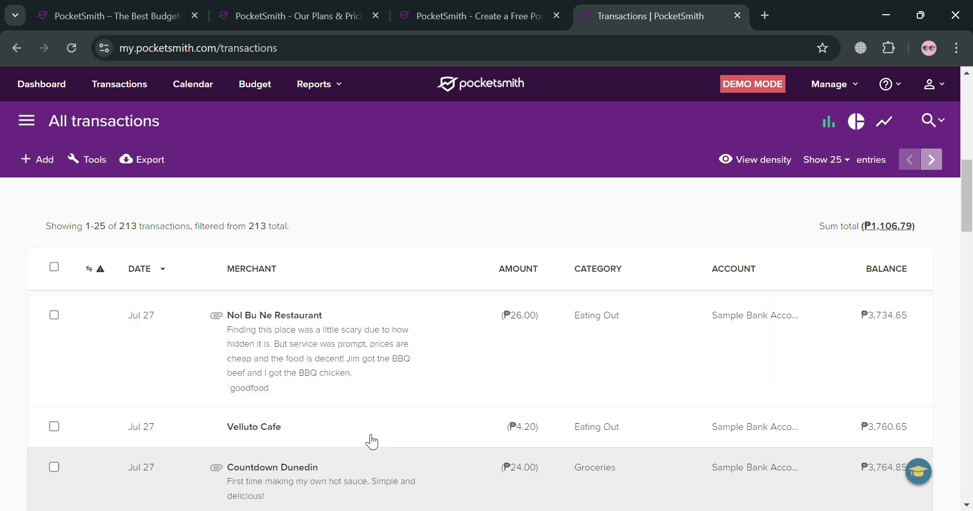
scroll(373, 431, "down", 5)
scroll(373, 422, "down", 5)
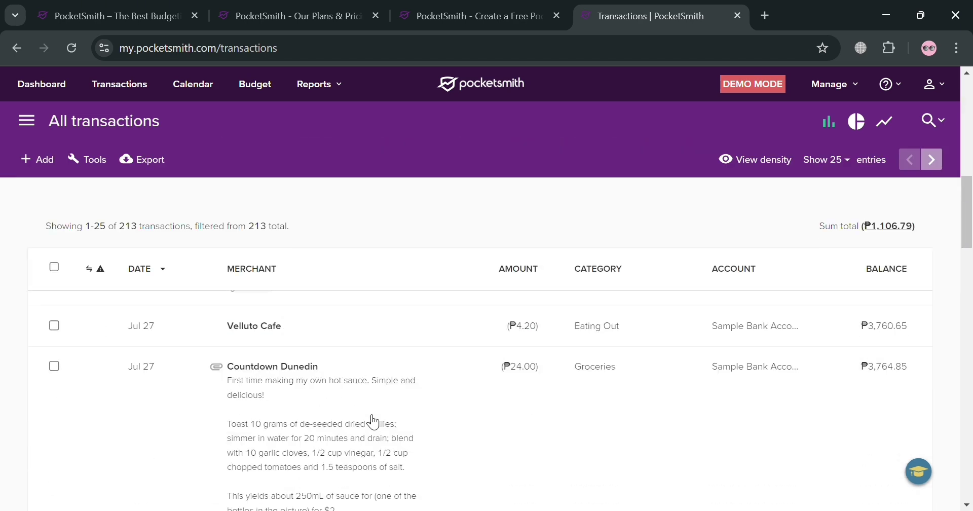
scroll(387, 366, "up", 3)
scroll(388, 366, "up", 5)
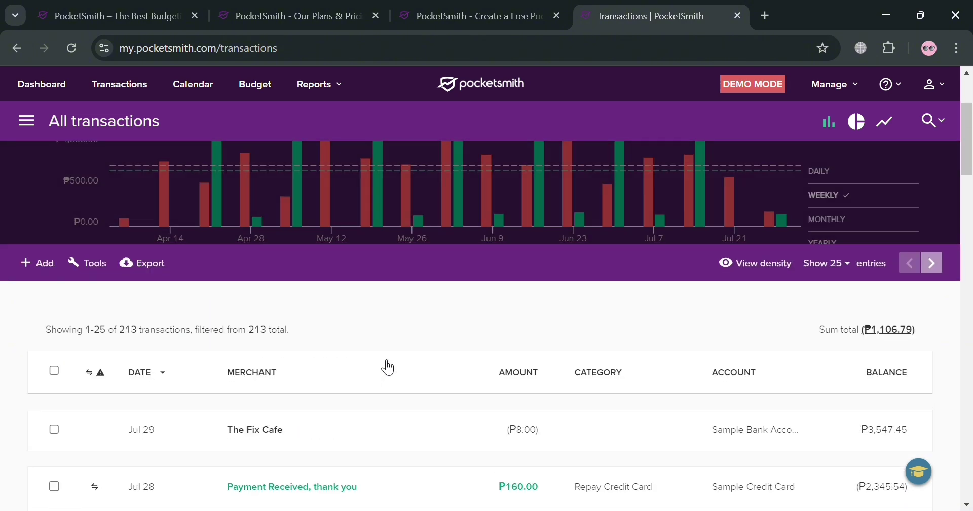
mouse_move(212, 323)
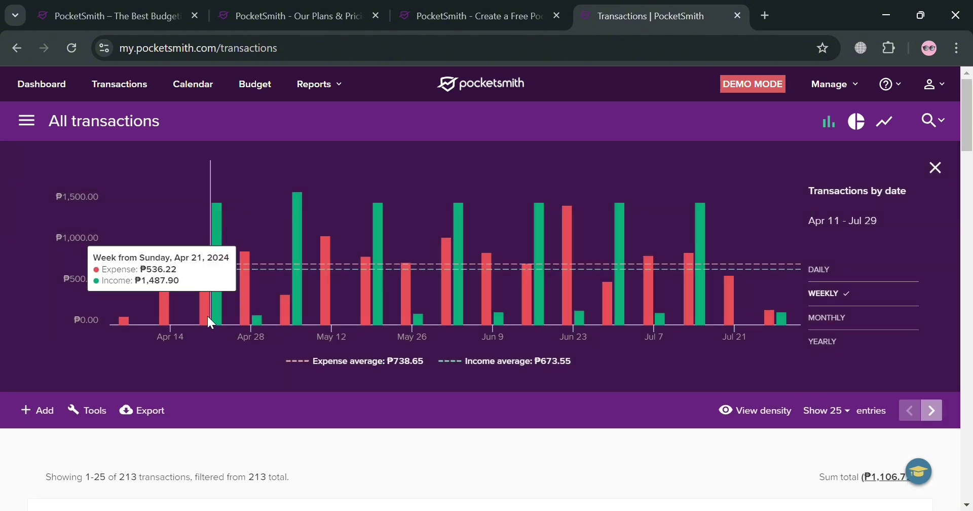
scroll(153, 339, "down", 2)
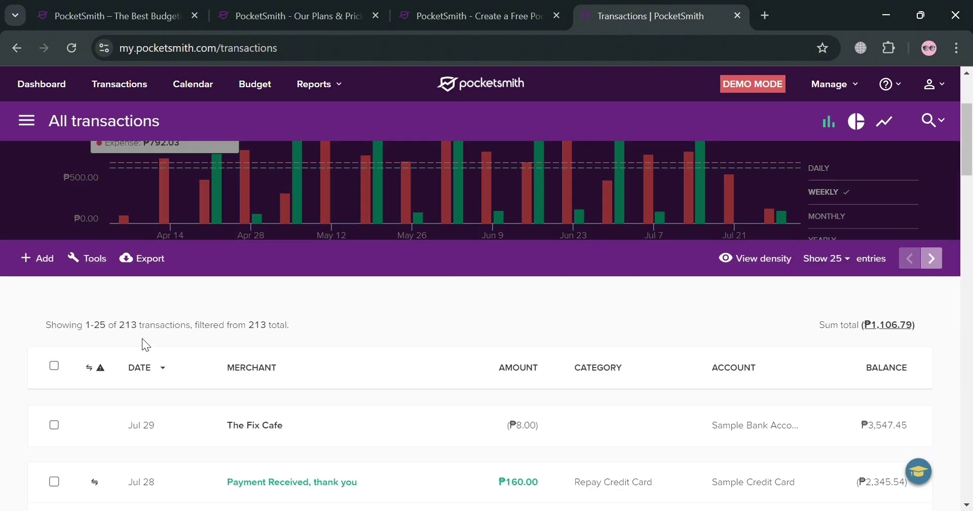
Start a manual transaction entry for the Sample Bank Account from Add > Manual input.
left_click(45, 264)
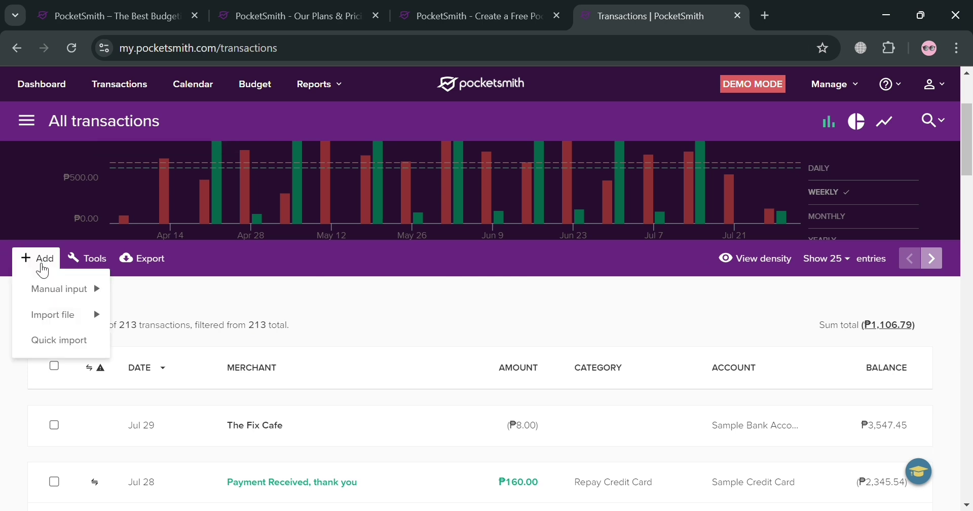
mouse_move(64, 301)
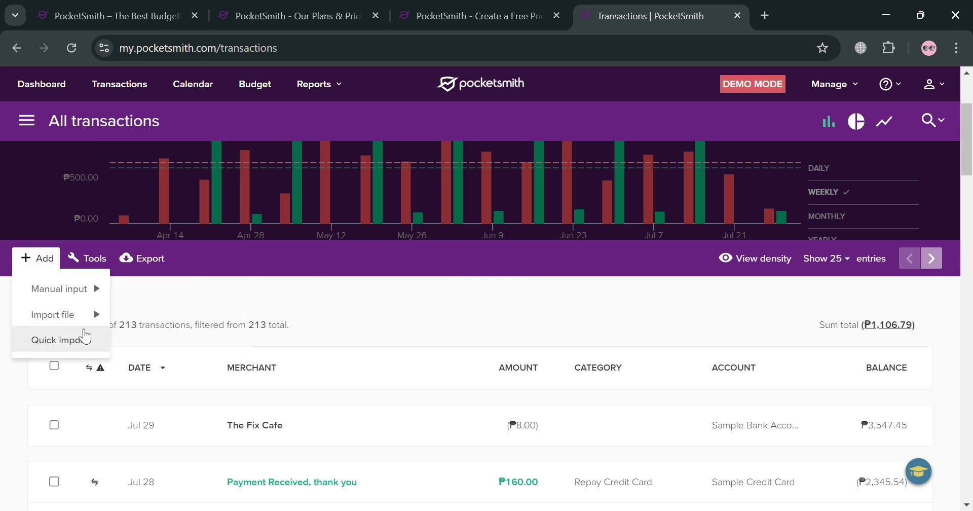
mouse_move(101, 298)
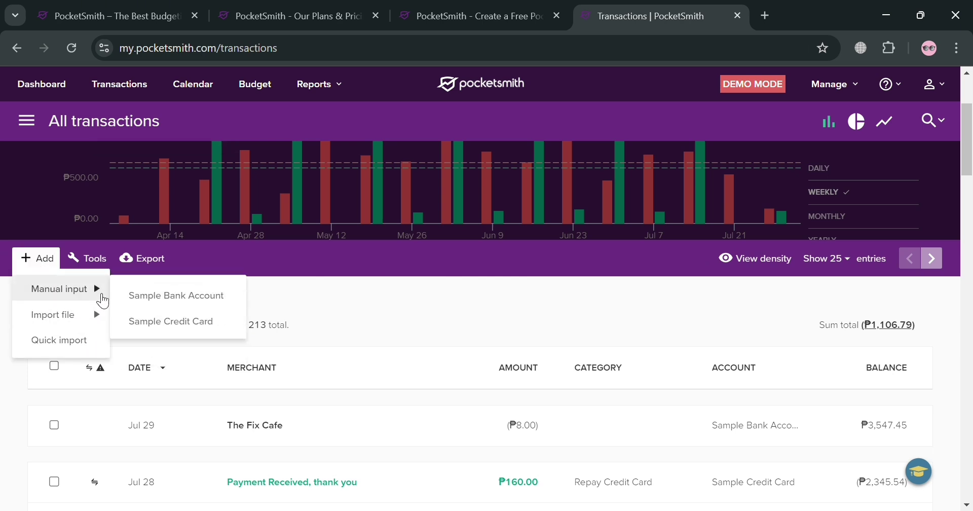
left_click(180, 296)
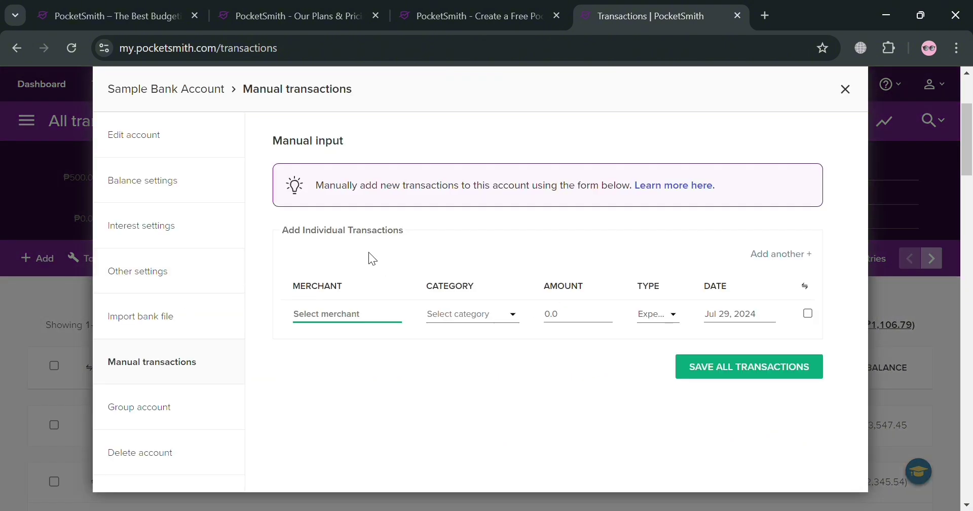
Set the merchant to 24/7 Netcafe and the category to Entertainment.
left_click(370, 320)
type("Ca")
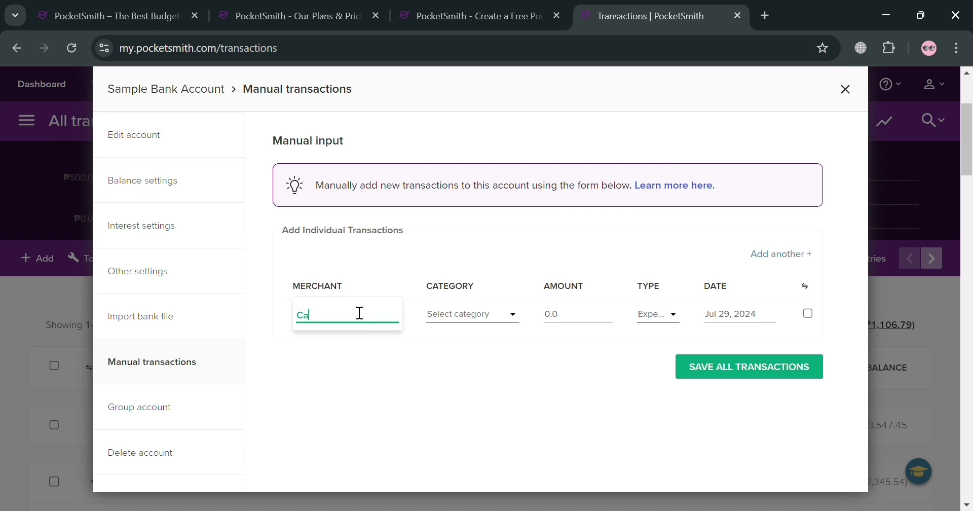
type("fe")
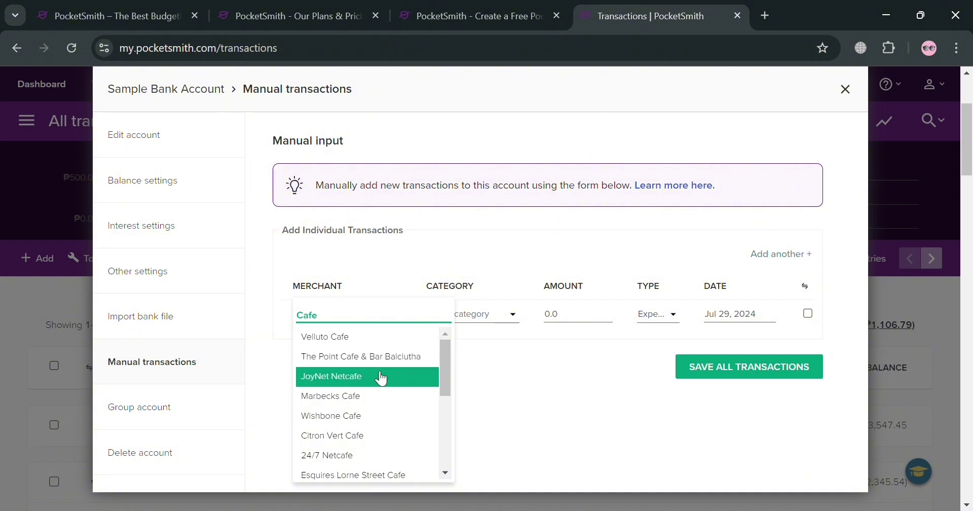
left_click(353, 454)
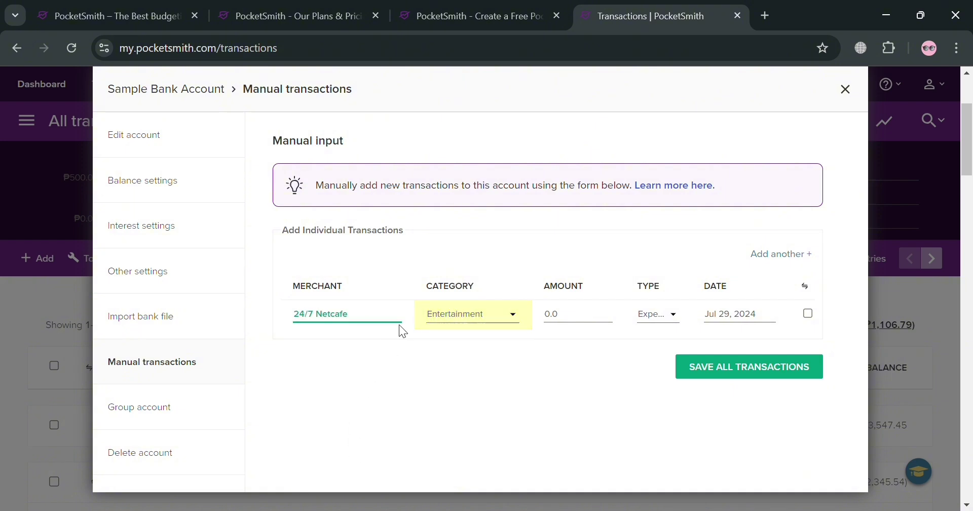
left_click(488, 327)
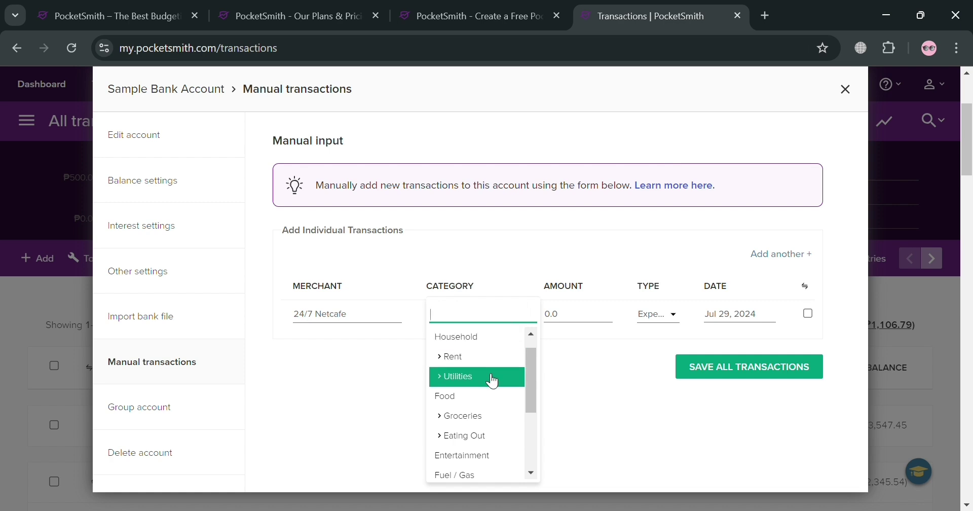
scroll(499, 434, "down", 2)
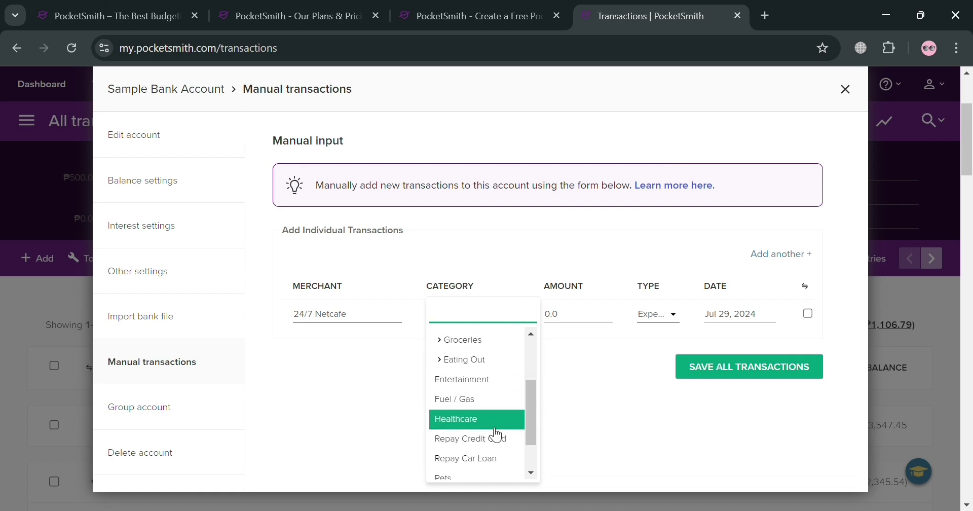
left_click(479, 380)
Enter amount 1000, keep the type as Expense, and save the transaction.
left_click(571, 327)
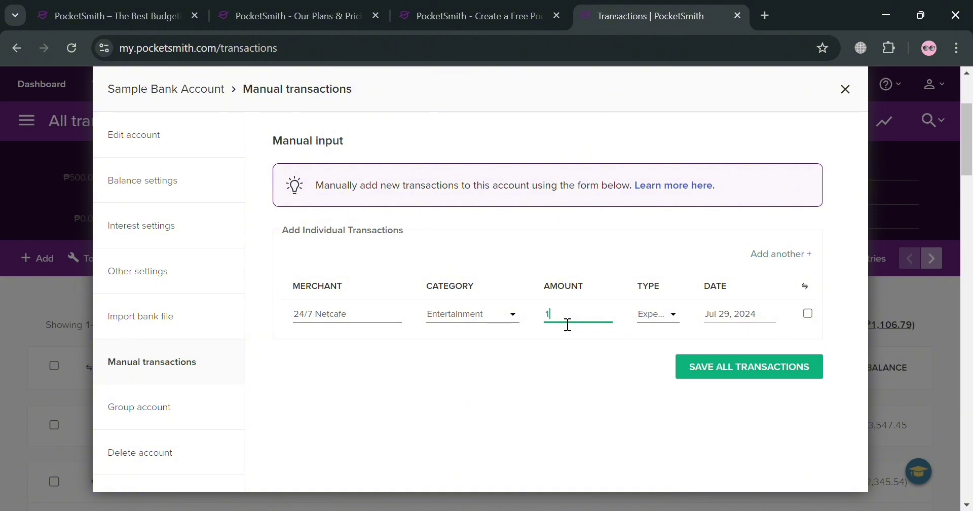
type("1000")
left_click(625, 382)
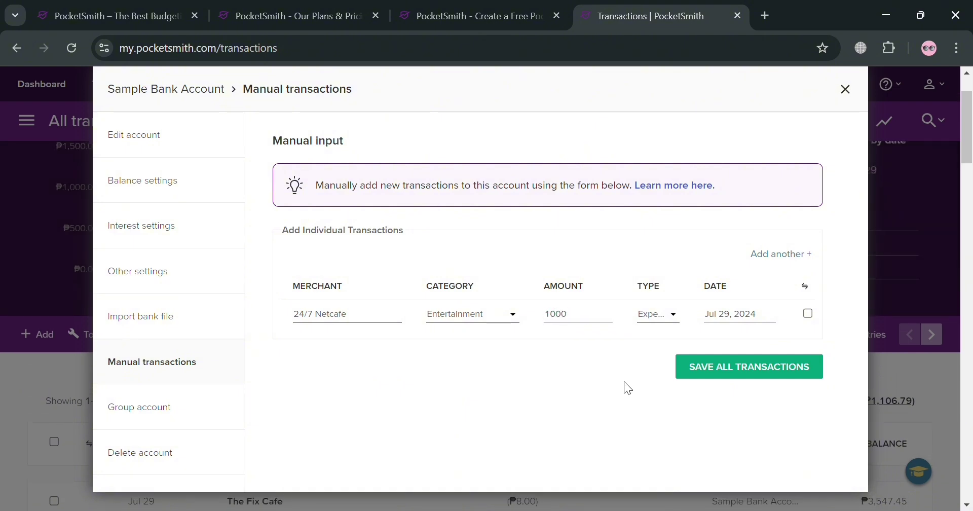
left_click(675, 325)
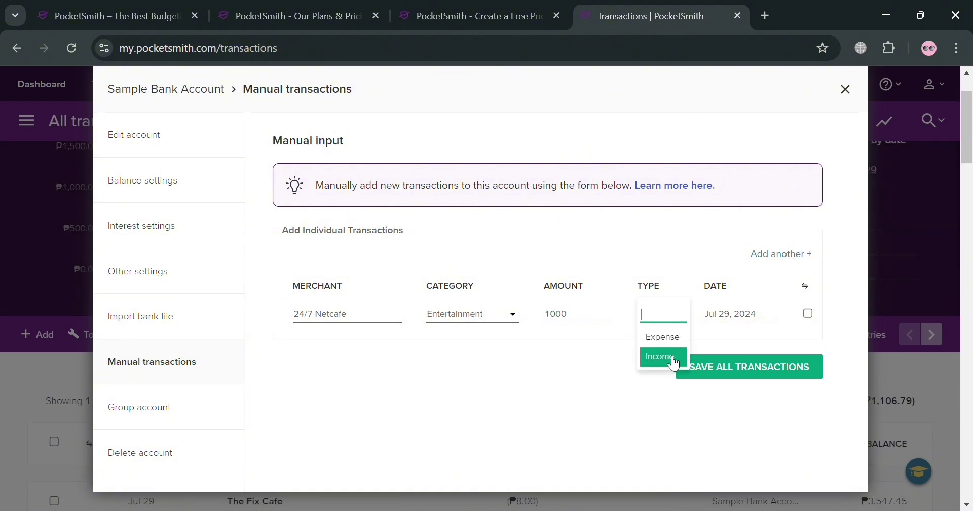
left_click(668, 338)
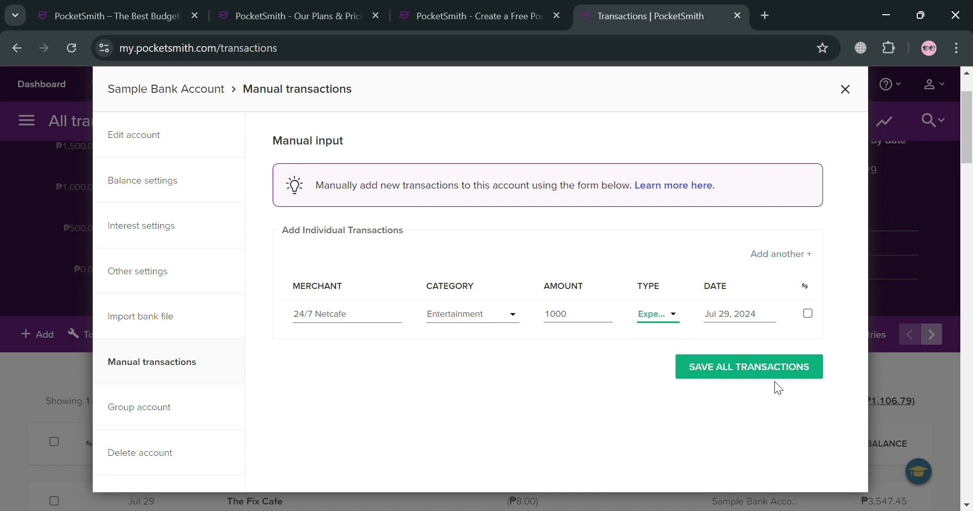
left_click(809, 314)
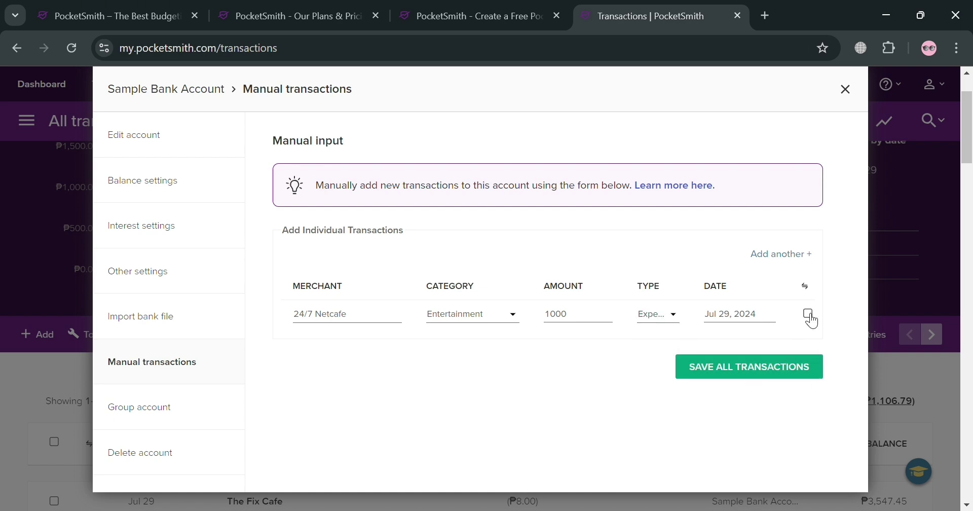
left_click(753, 367)
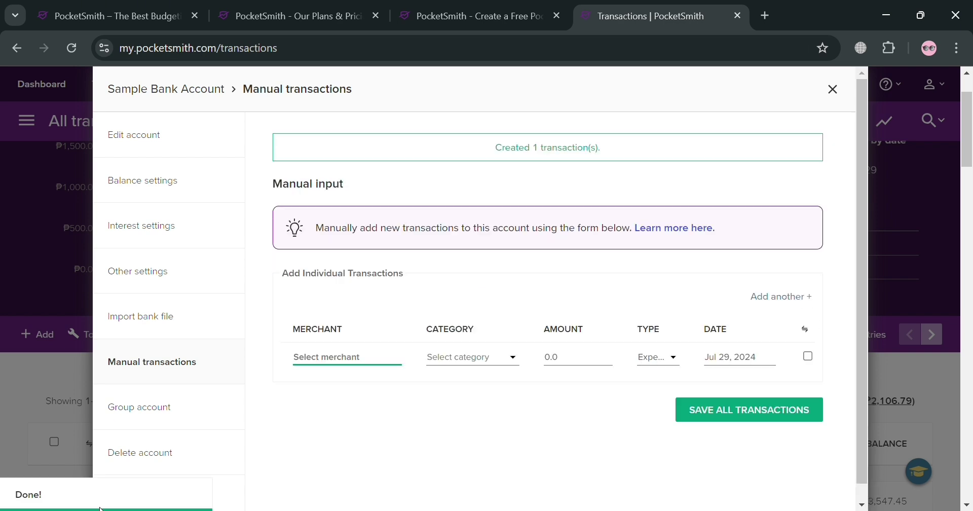
Close the Manual transactions form and open the 24/7 Netcafe row for editing.
left_click(842, 94)
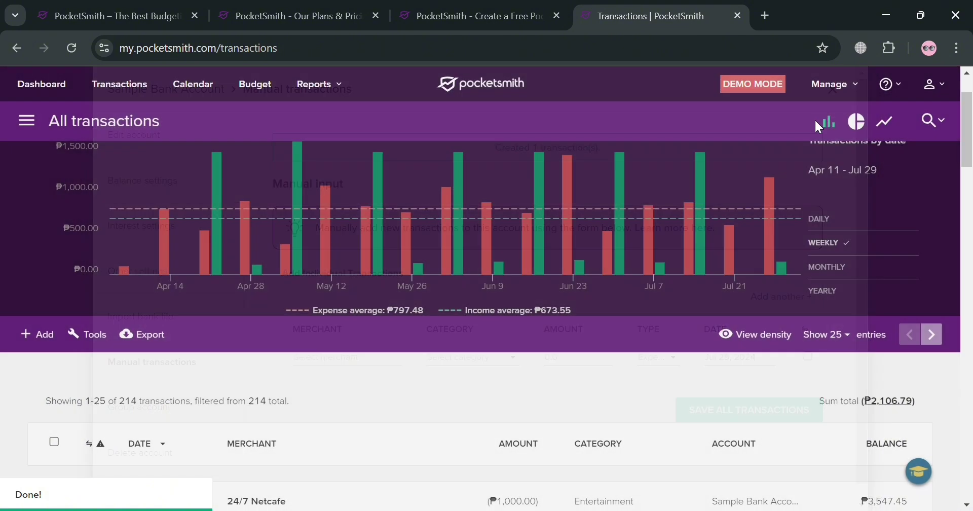
scroll(323, 442, "down", 1)
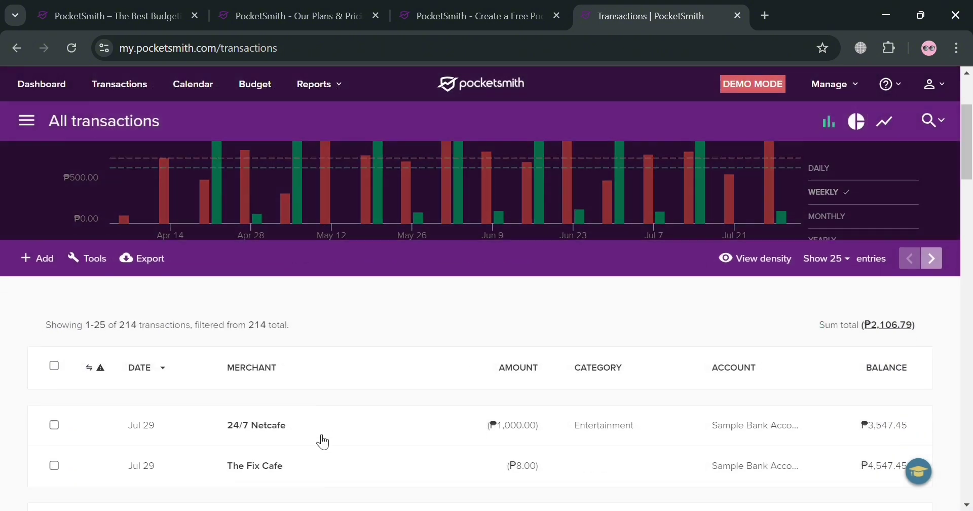
left_click(310, 443)
scroll(314, 337, "down", 4)
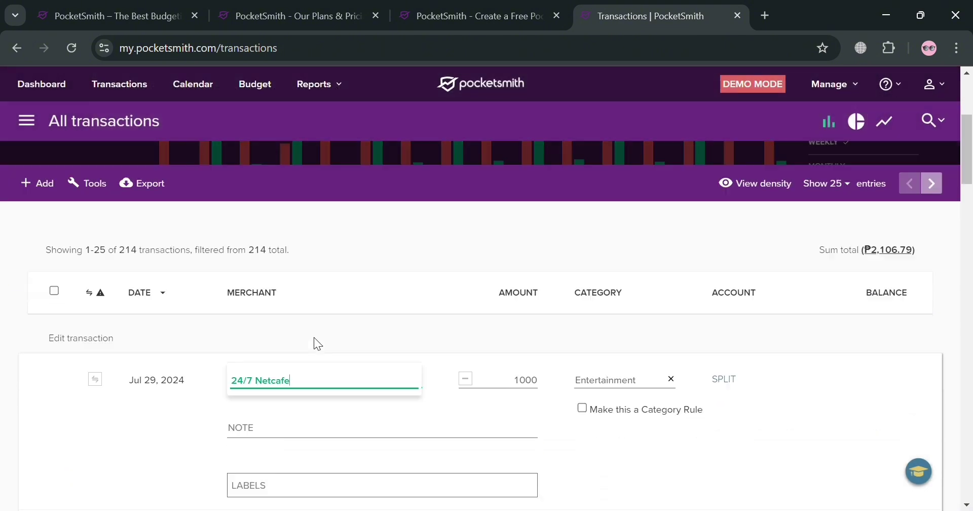
scroll(611, 365, "up", 2)
scroll(452, 409, "up", 4)
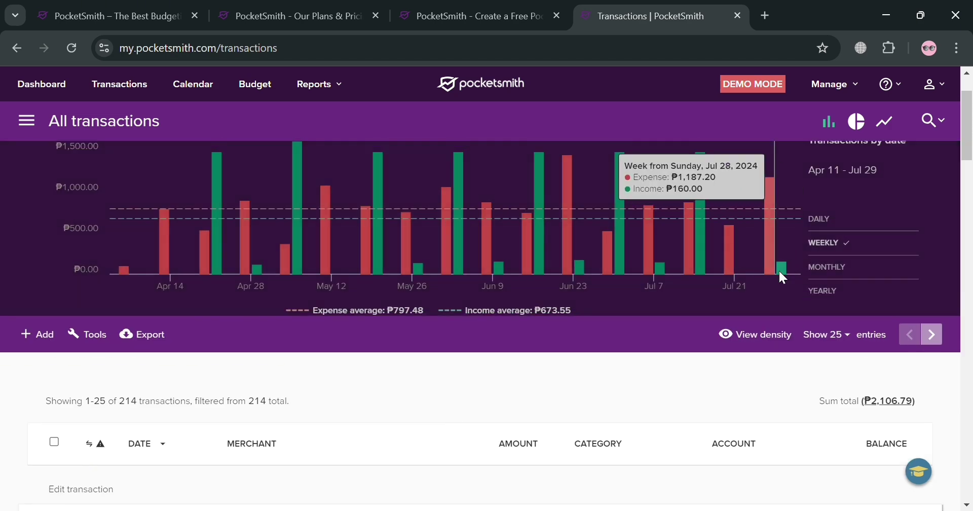
scroll(763, 257, "up", 1)
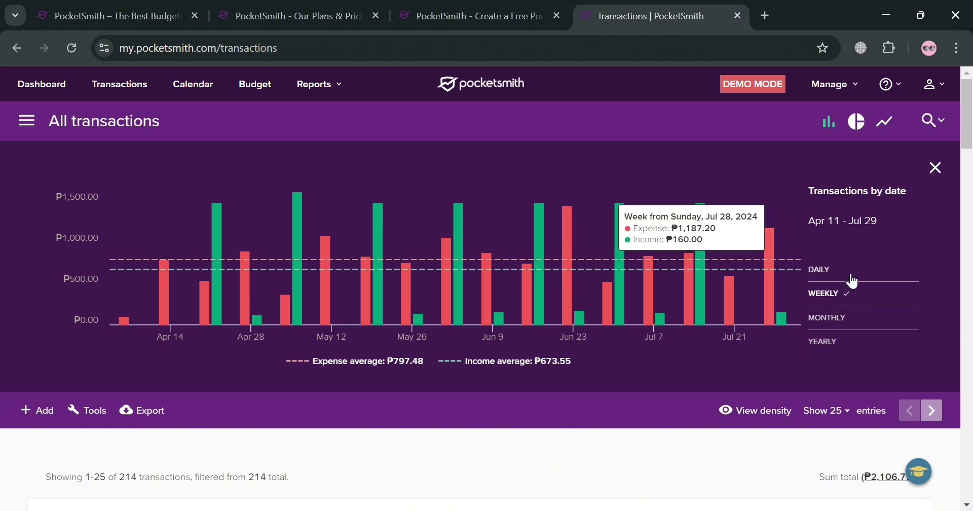
Switch the chart between Daily, Weekly and Monthly totals, ending on Weekly.
left_click(834, 273)
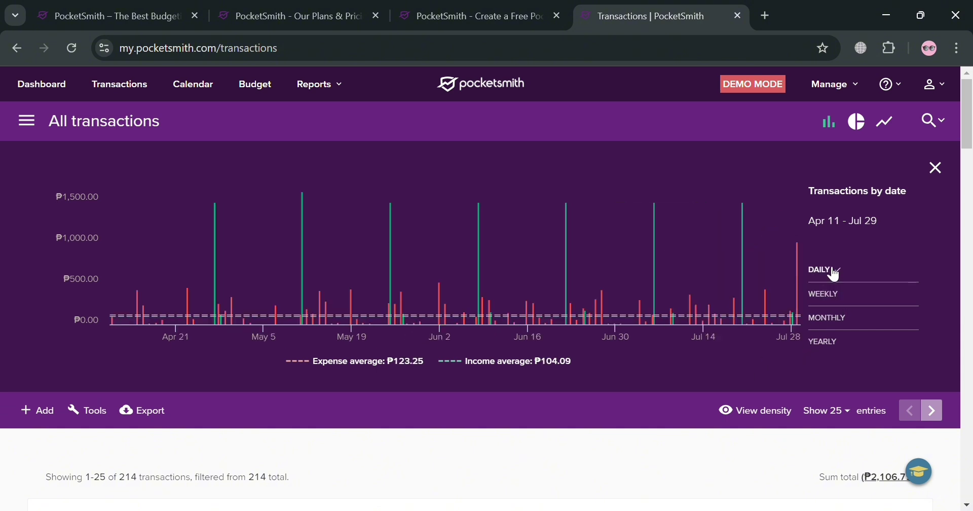
mouse_move(800, 291)
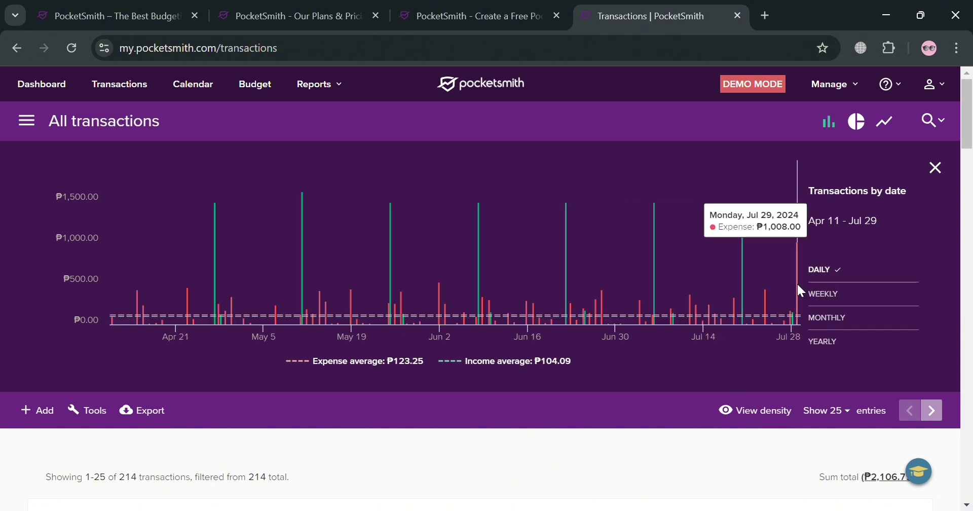
left_click(842, 292)
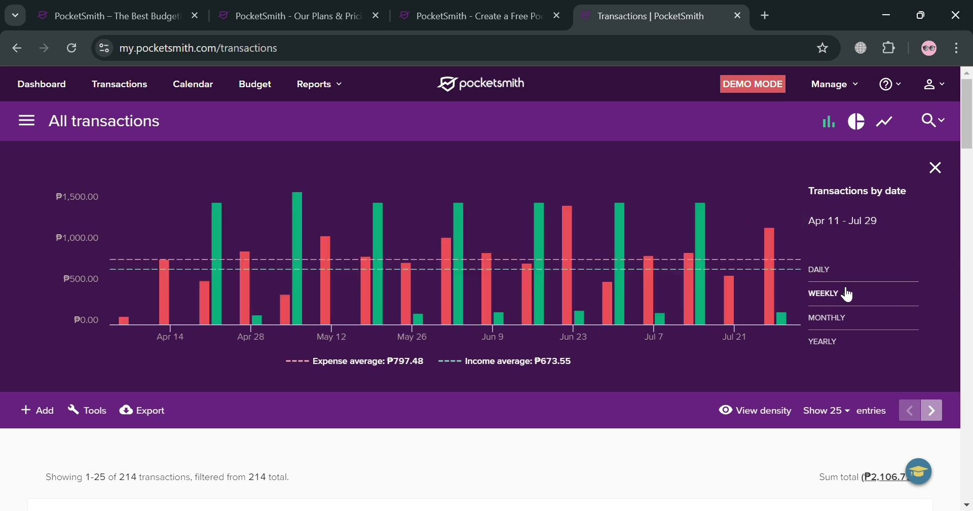
left_click(846, 315)
left_click(828, 276)
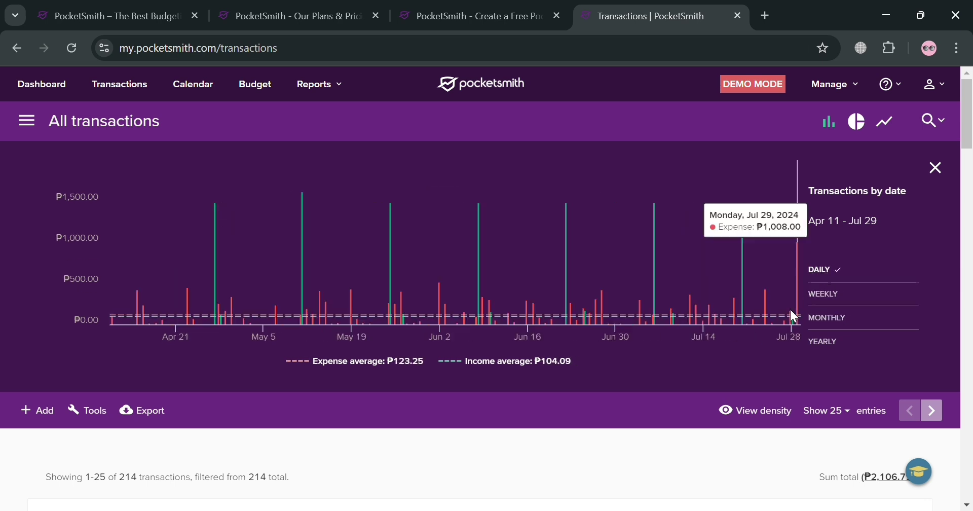
left_click(867, 299)
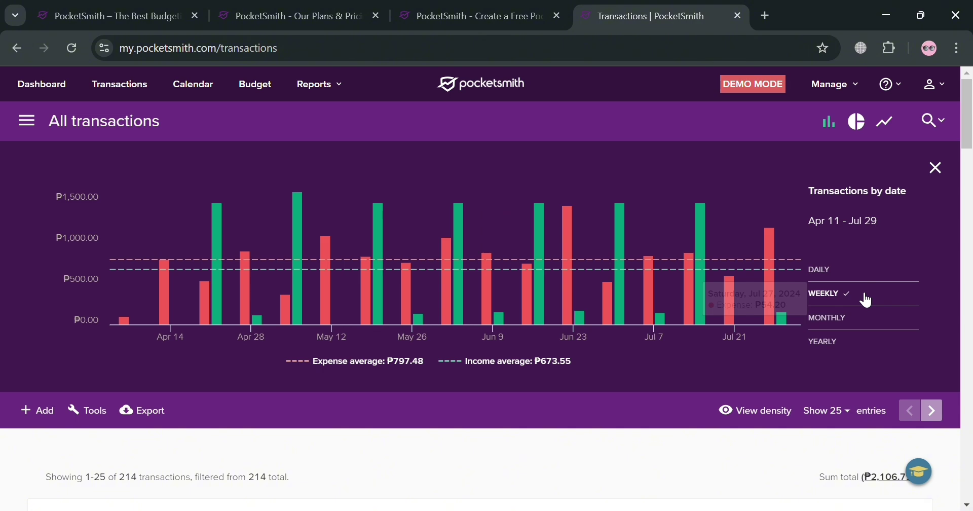
Save the 24/7 Netcafe transaction from its inline edit form.
scroll(547, 391, "down", 5)
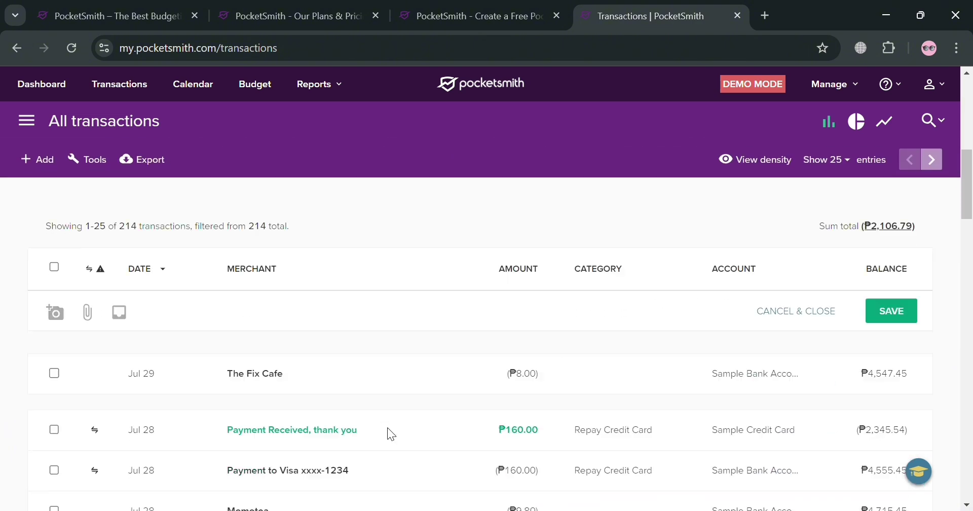
scroll(355, 436, "up", 3)
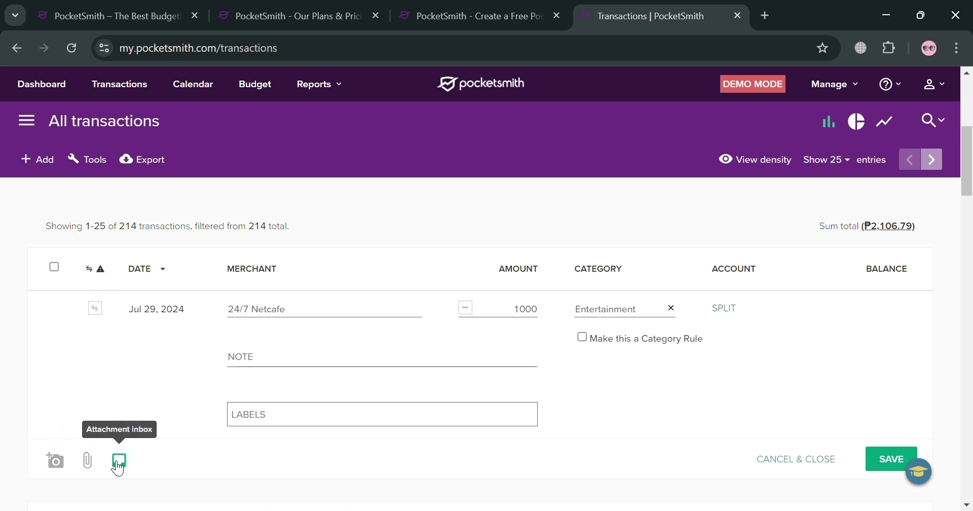
left_click(888, 461)
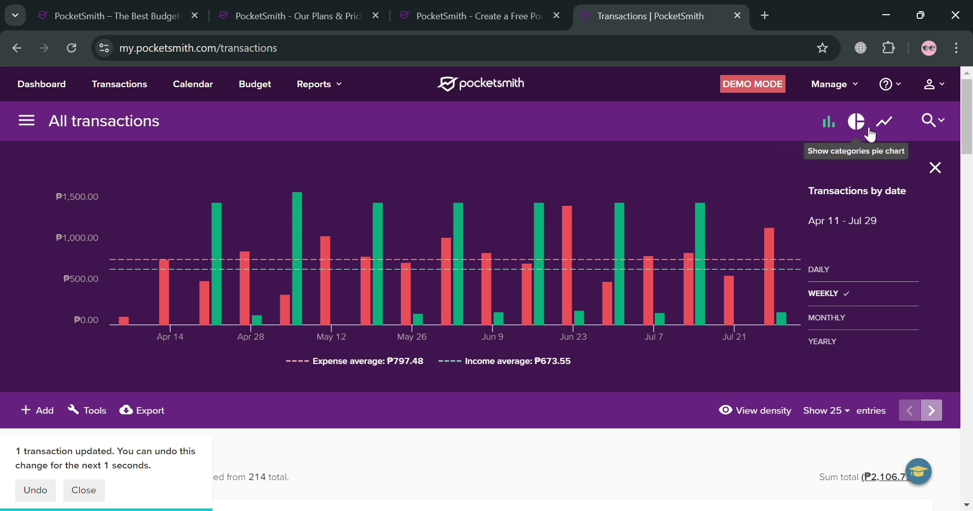
Switch the transactions chart from account balances to the Income vs. Expense pie chart and inspect it.
left_click(891, 131)
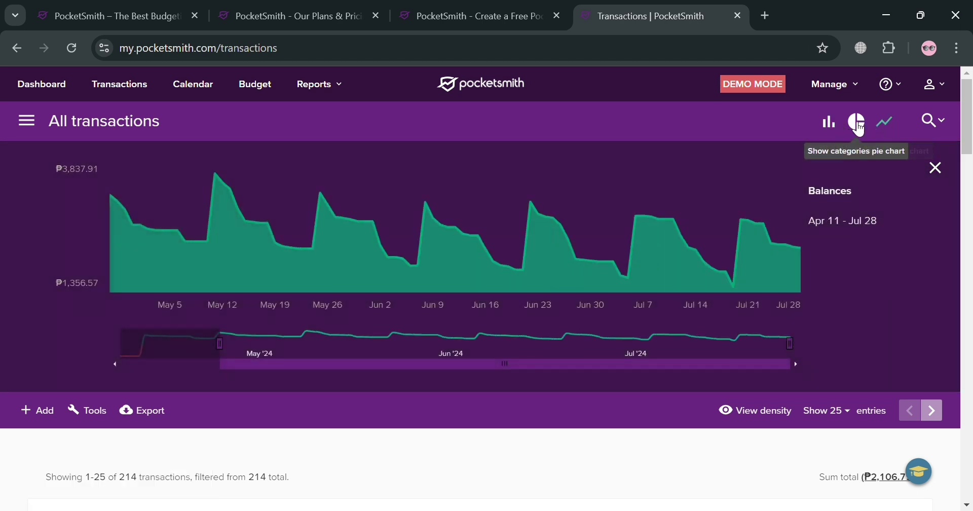
left_click(858, 125)
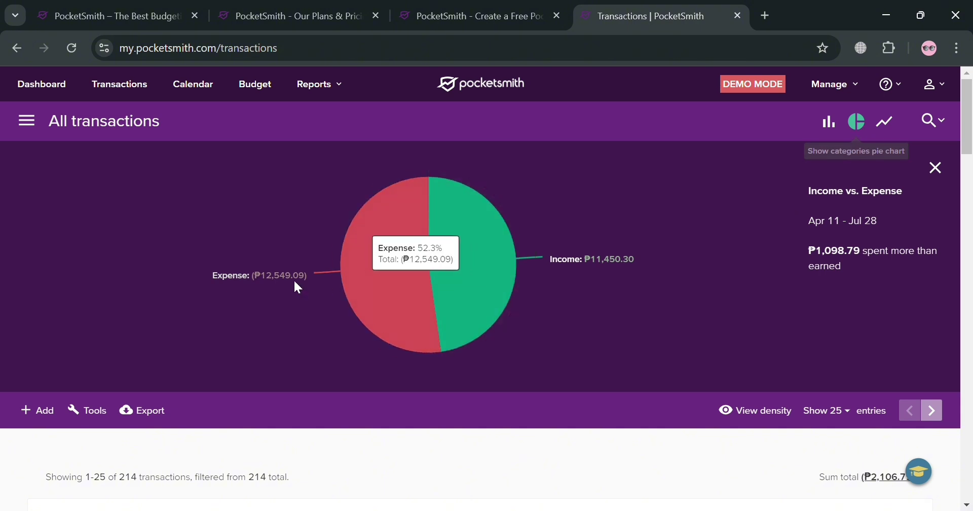
mouse_move(431, 319)
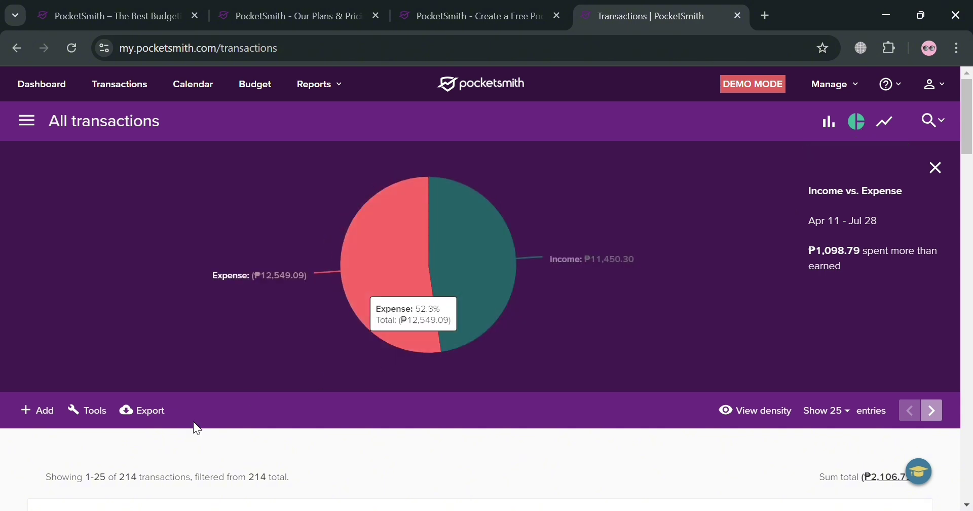
scroll(87, 426, "down", 2)
scroll(87, 426, "up", 2)
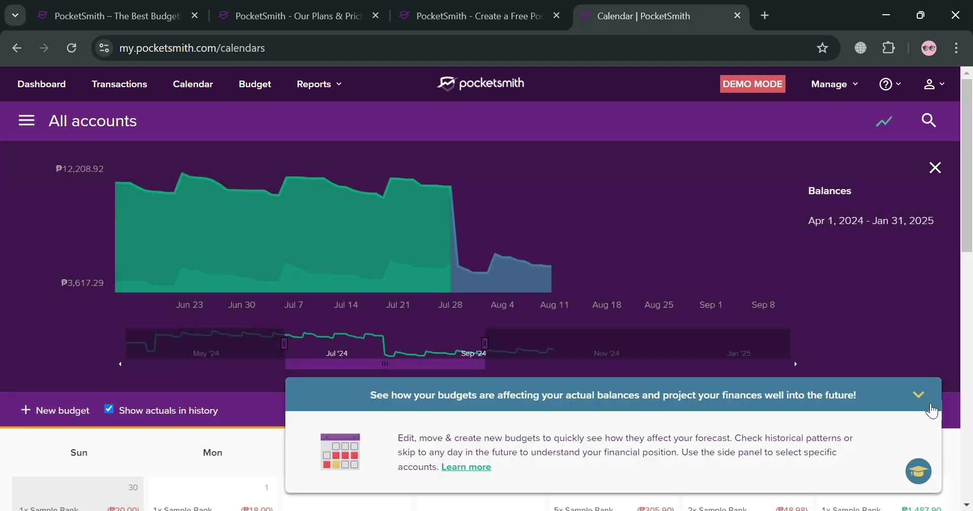
Dismiss the budgets tip and start a new budget on Monday, July 1, 2024.
left_click(919, 395)
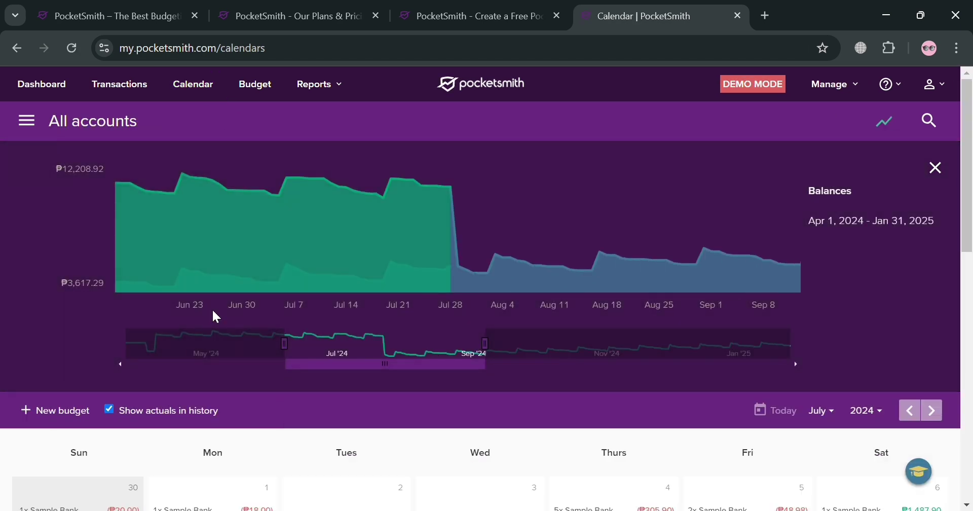
scroll(276, 385, "down", 1)
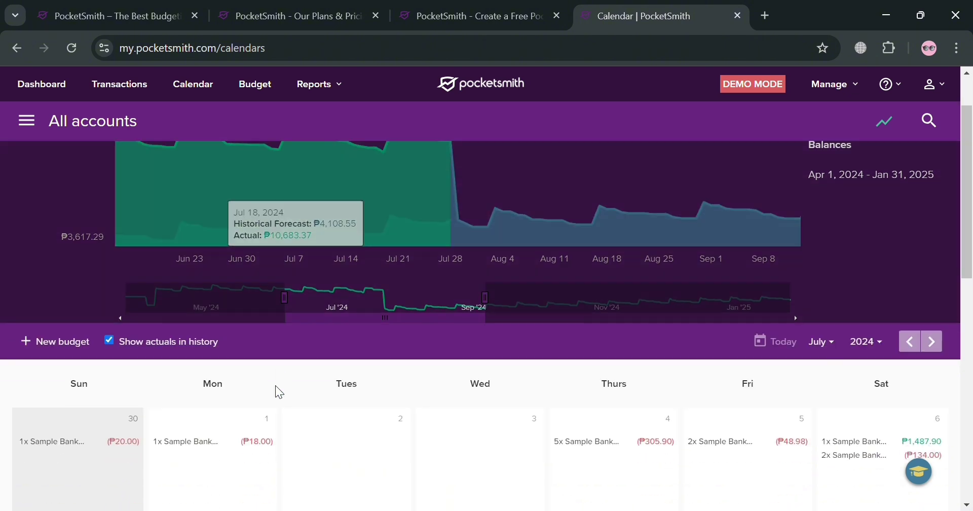
scroll(324, 307, "down", 3)
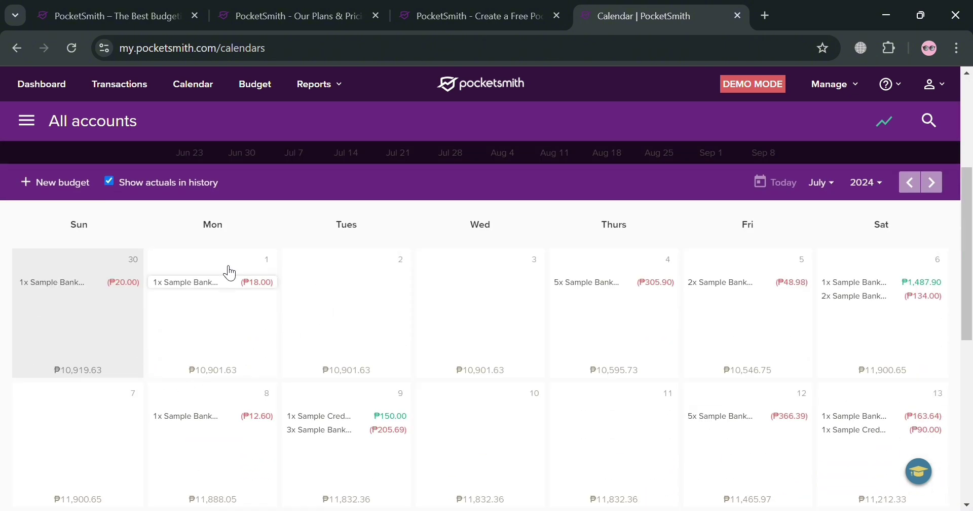
left_click(251, 347)
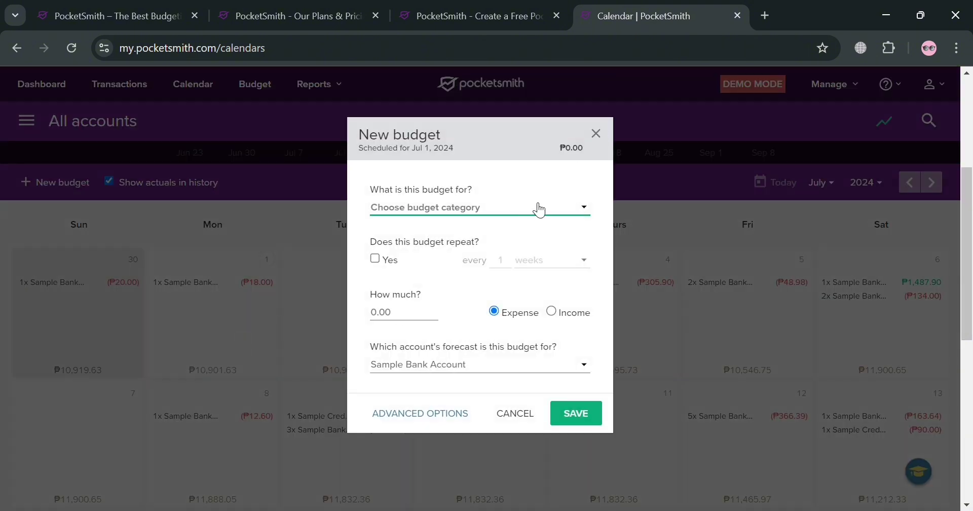
Create a ₱1,000 Groceries budget repeating every 2 weeks for Sample Bank Account.
left_click(498, 214)
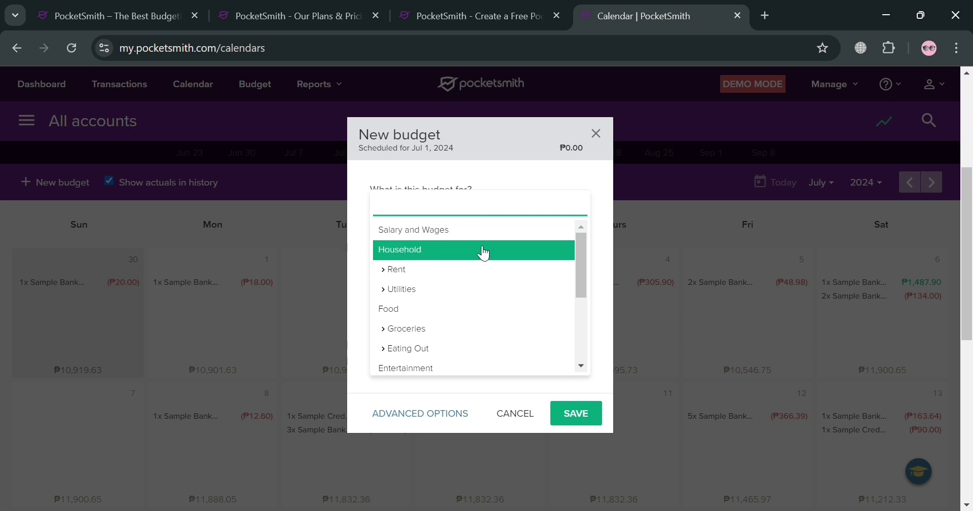
left_click(493, 332)
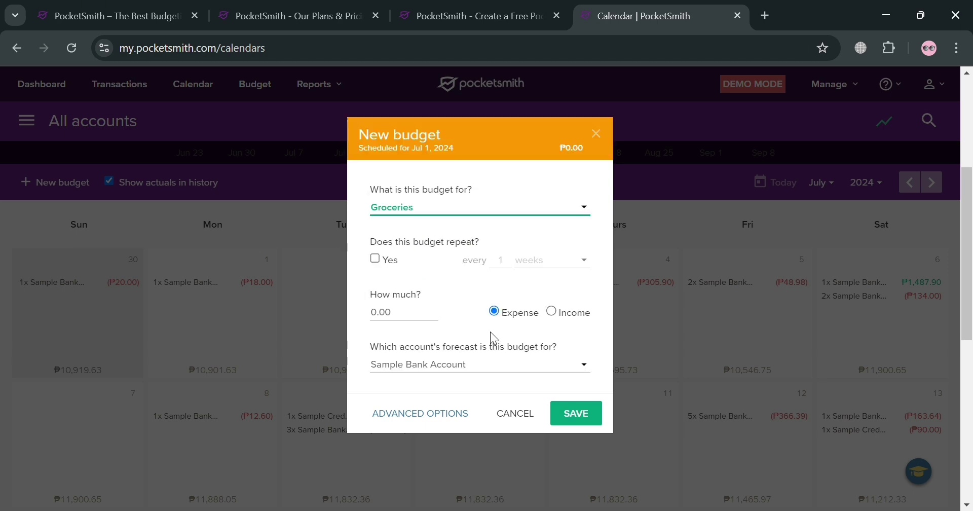
left_click(377, 259)
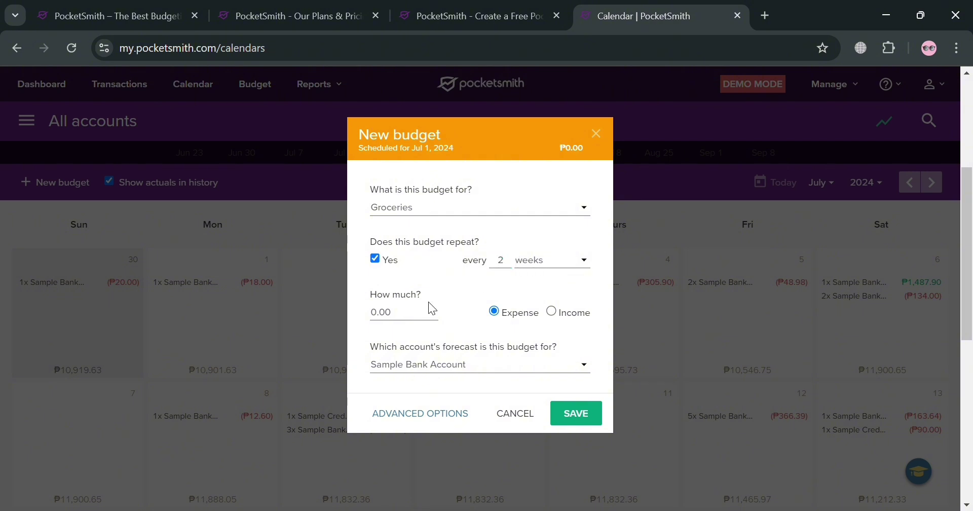
left_click(426, 327)
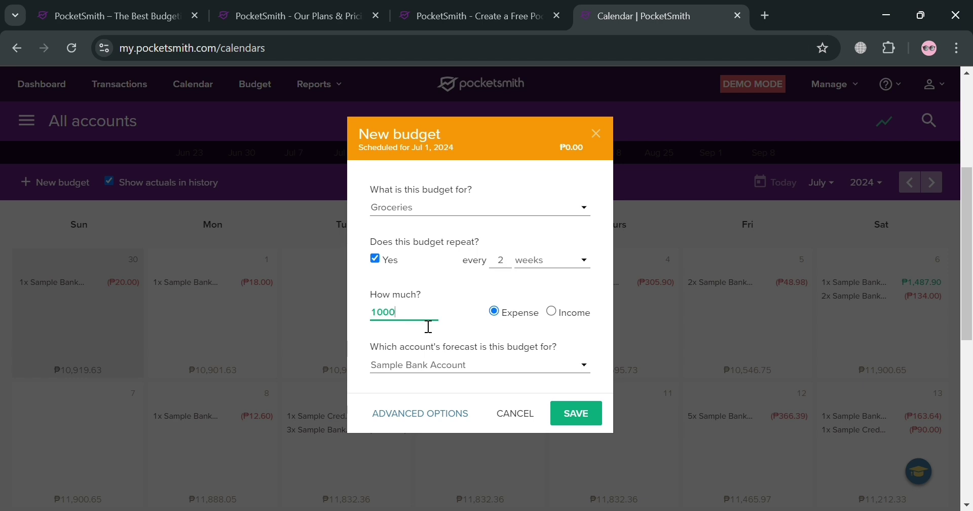
scroll(518, 328, "down", 3)
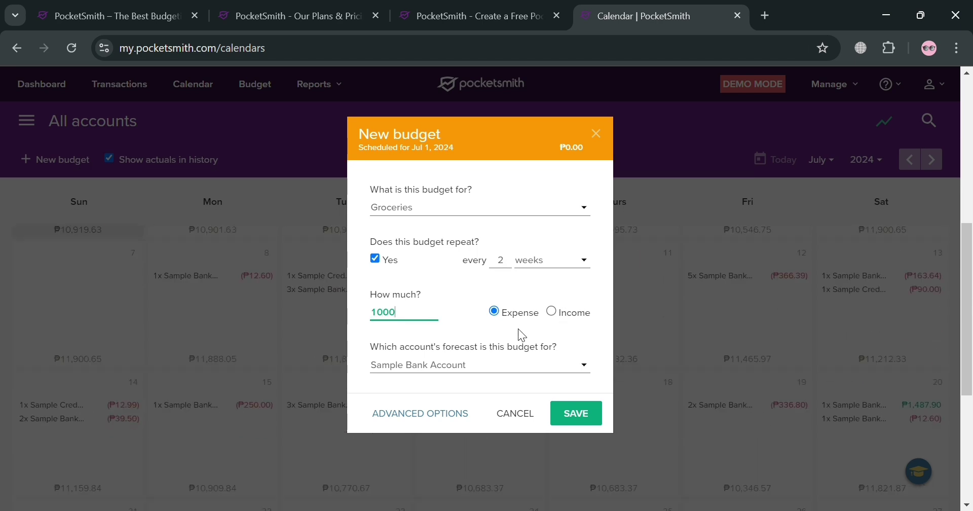
left_click(553, 368)
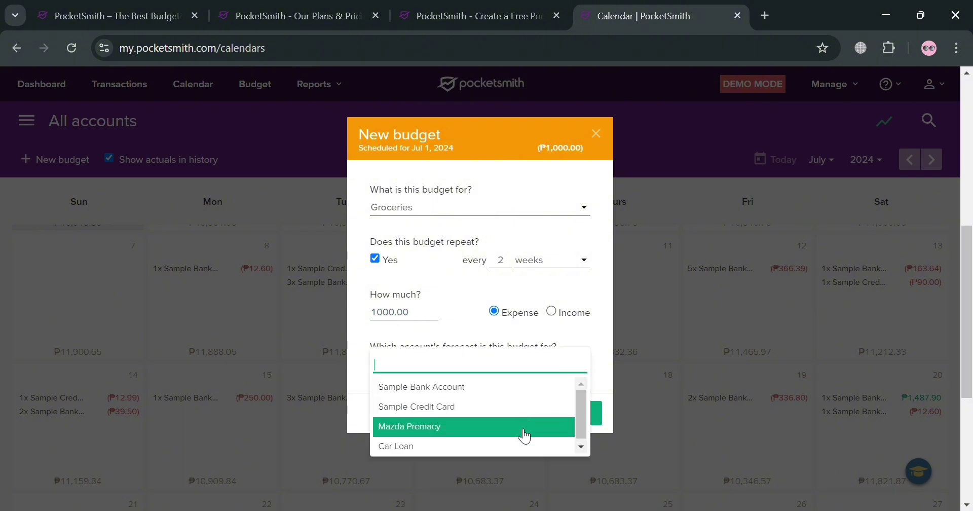
left_click(519, 389)
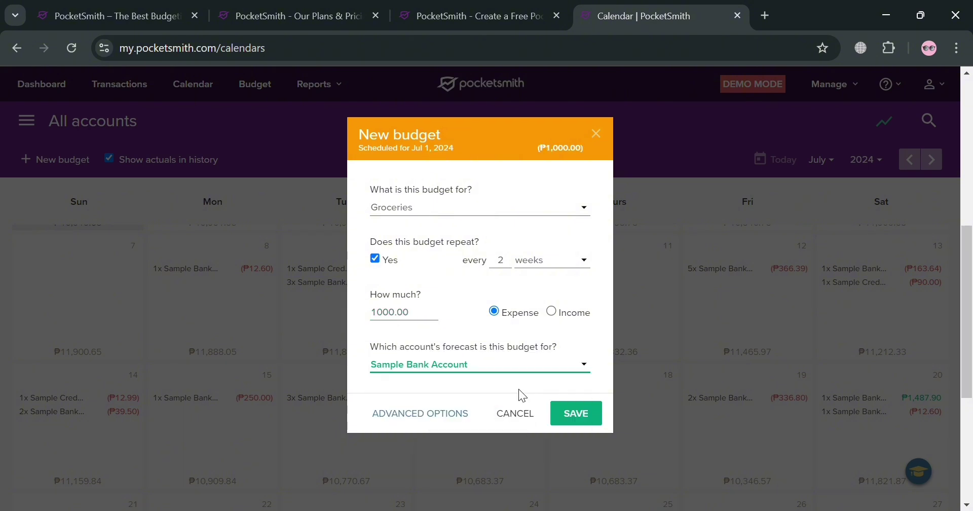
left_click(584, 412)
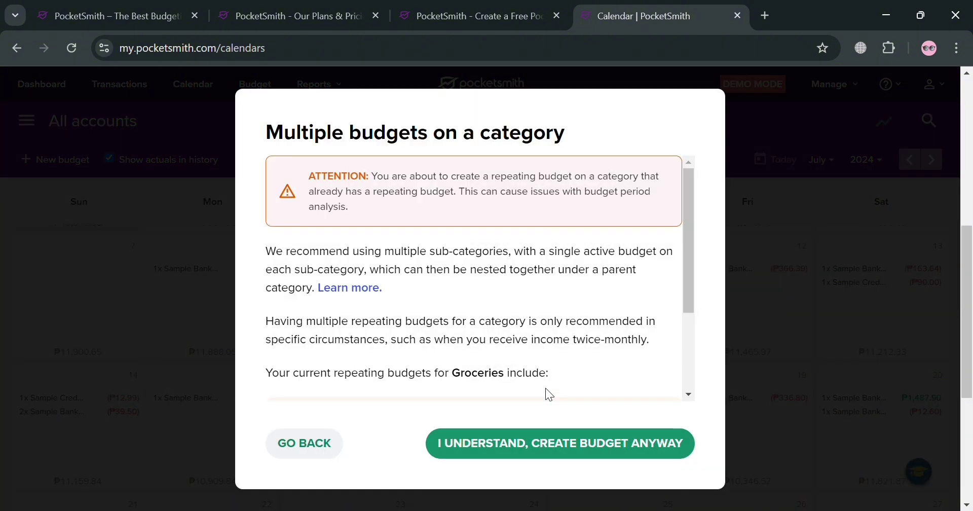
Accept the Multiple budgets warning and create the second Groceries budget anyway.
left_click_drag(691, 244, 680, 346)
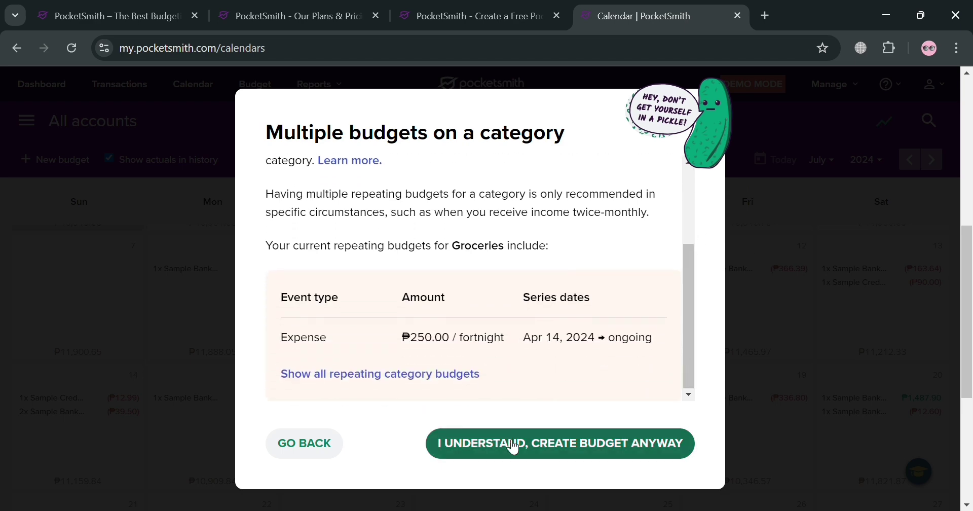
left_click(553, 449)
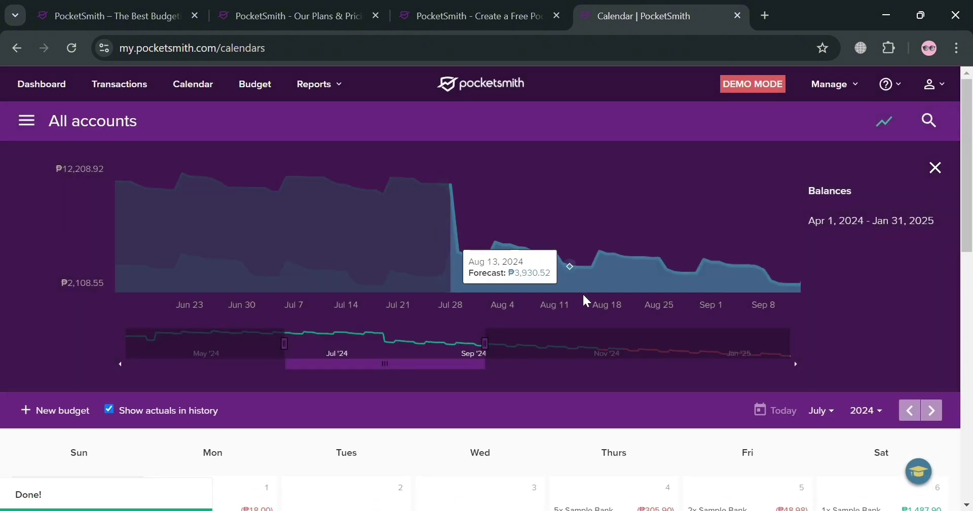
Browse the calendar and keep July selected in the month dropdown.
scroll(555, 426, "down", 5)
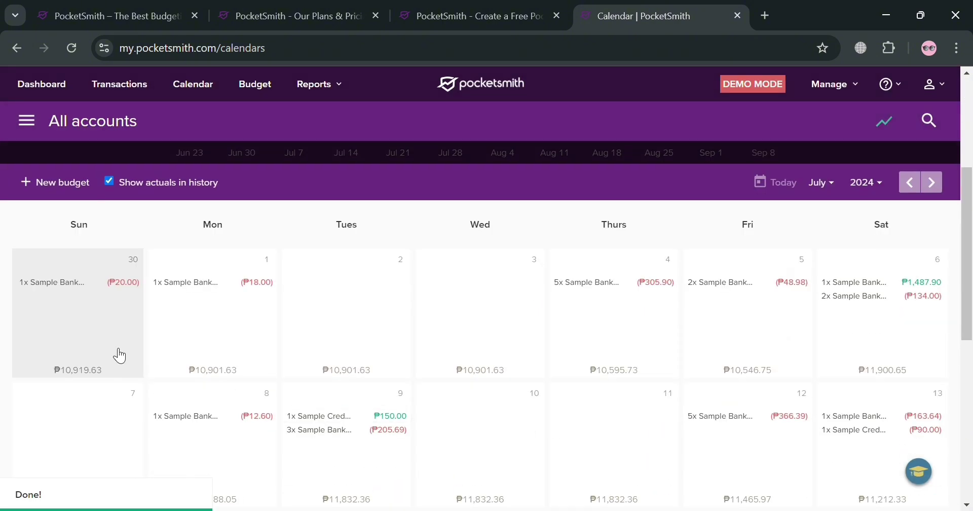
scroll(756, 311, "down", 8)
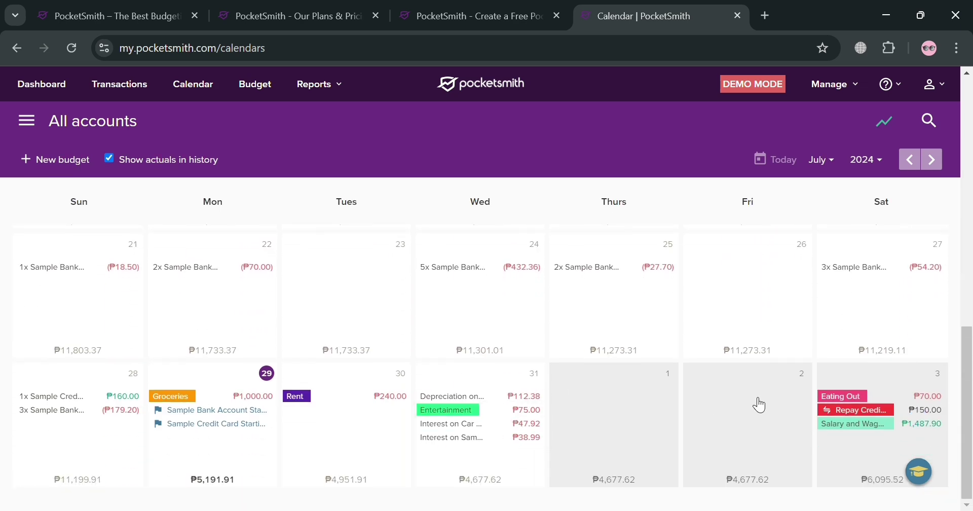
scroll(706, 398, "up", 10)
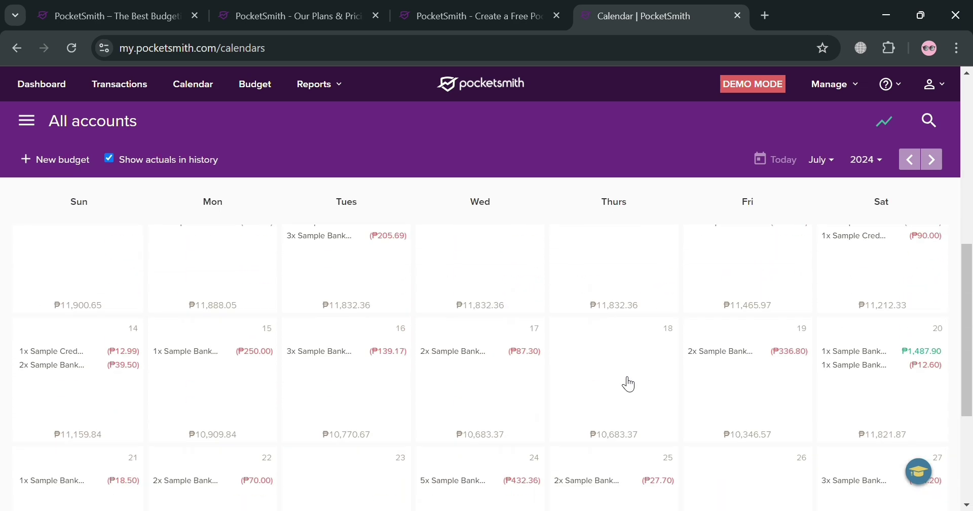
scroll(831, 253, "down", 3)
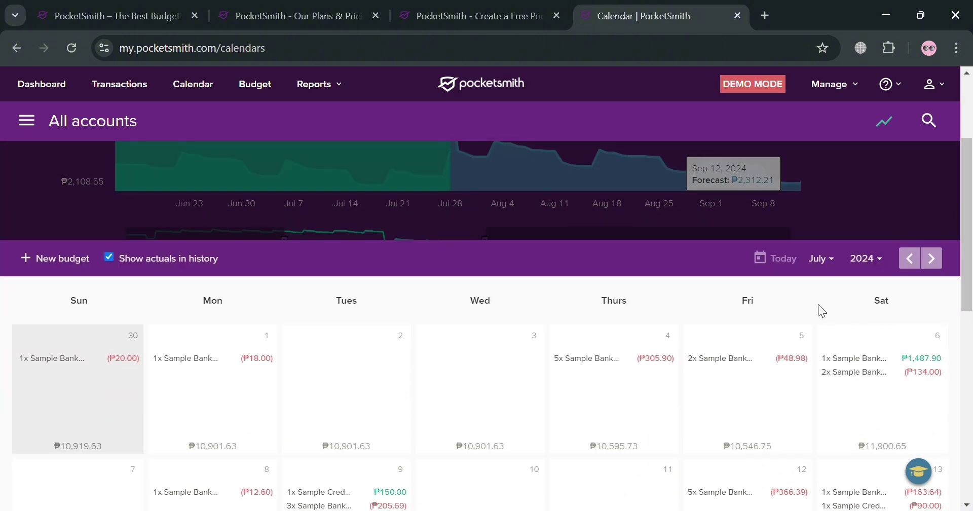
left_click(831, 260)
scroll(836, 304, "up", 1)
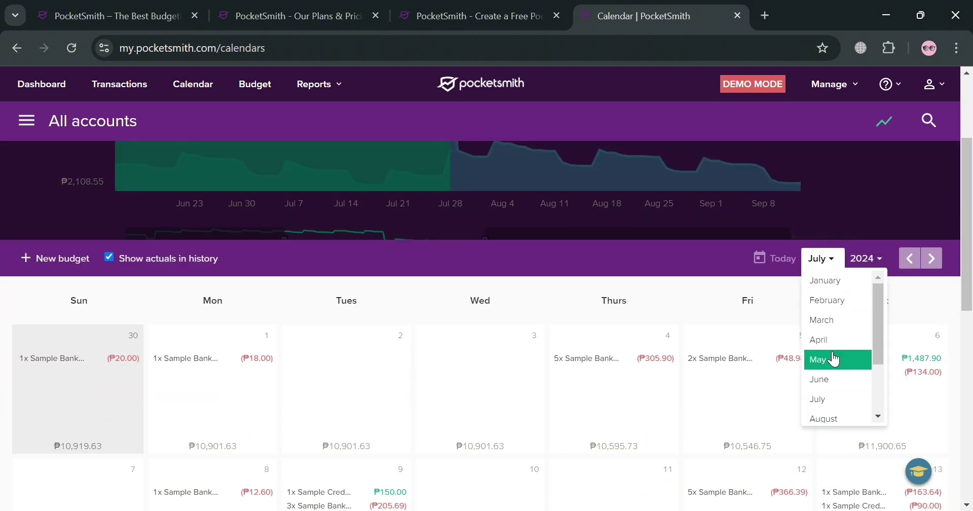
left_click(839, 396)
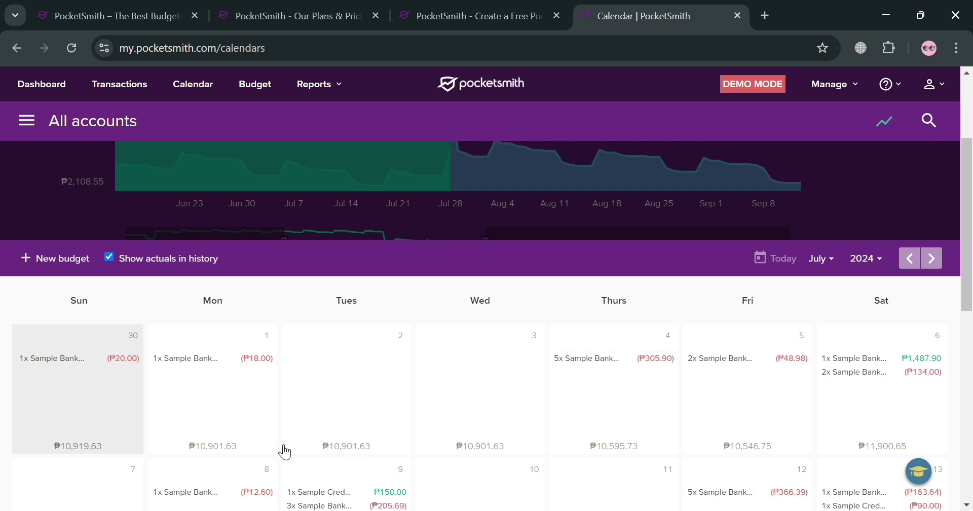
Refresh the forecast chart and untick Show actuals in history.
scroll(286, 452, "up", 3)
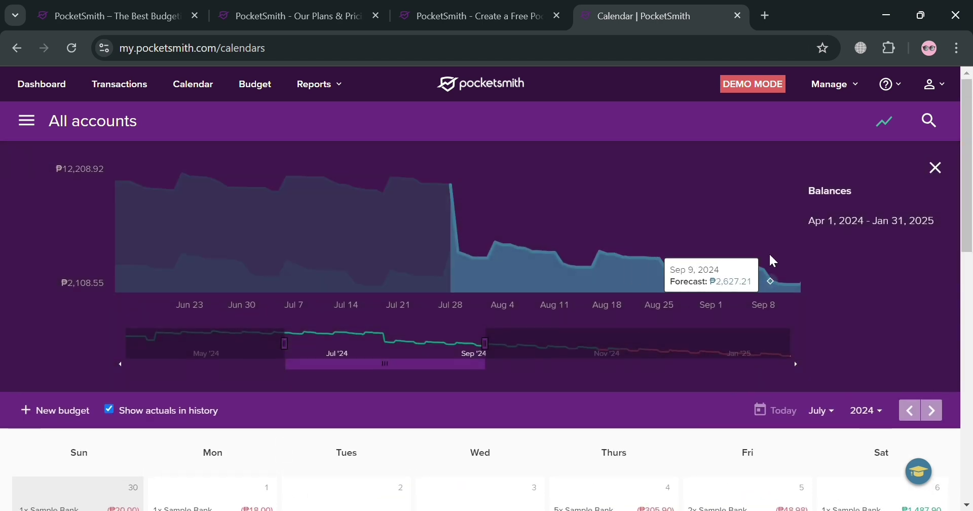
scroll(791, 181, "down", 2)
left_click(894, 124)
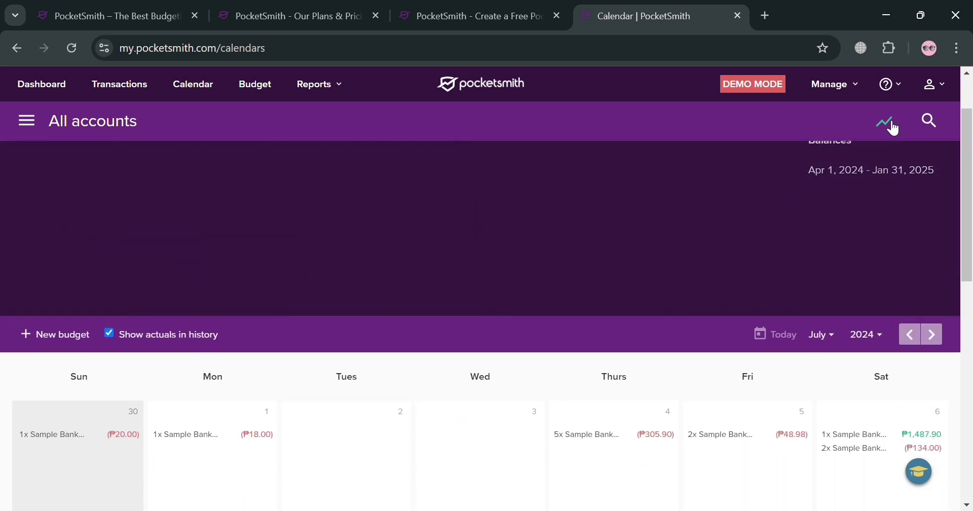
scroll(694, 290, "up", 2)
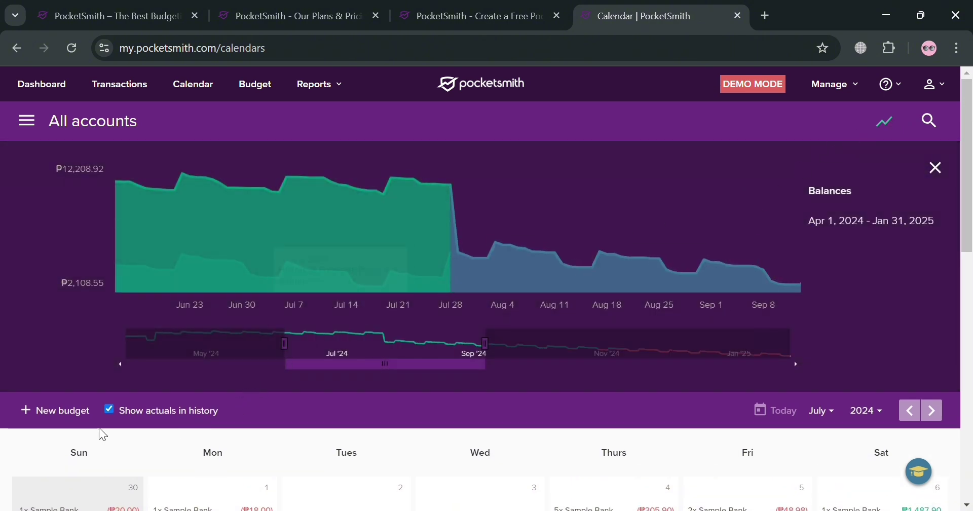
left_click(109, 411)
scroll(116, 380, "down", 2)
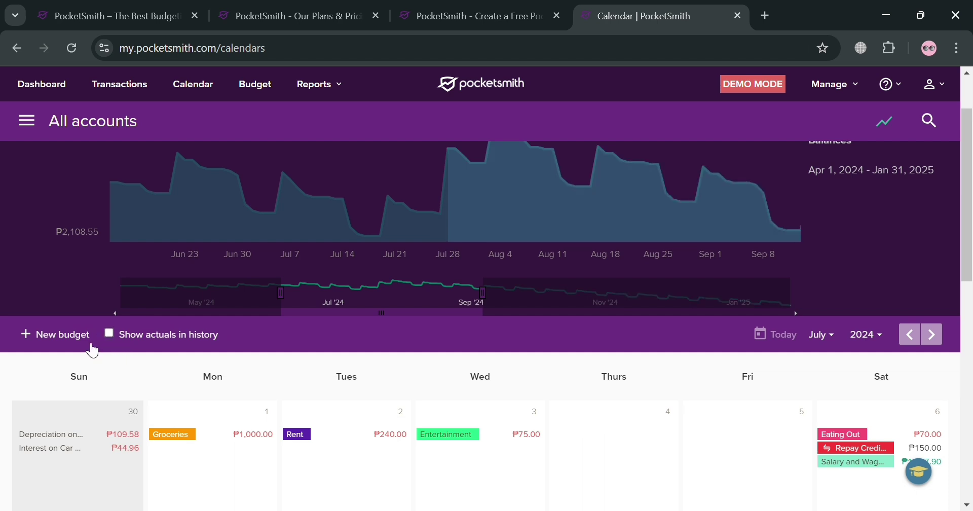
Start another new budget, then discard it without saving.
left_click(58, 335)
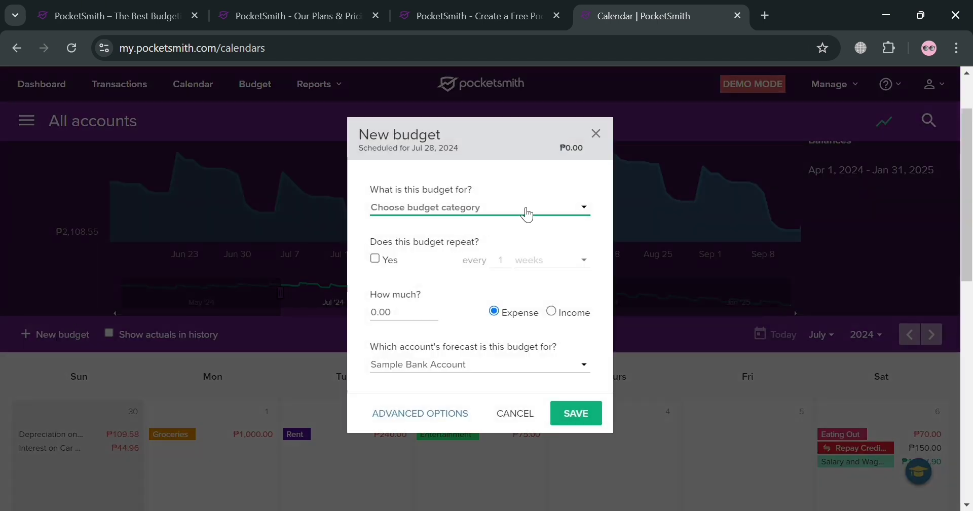
scroll(570, 398, "down", 2)
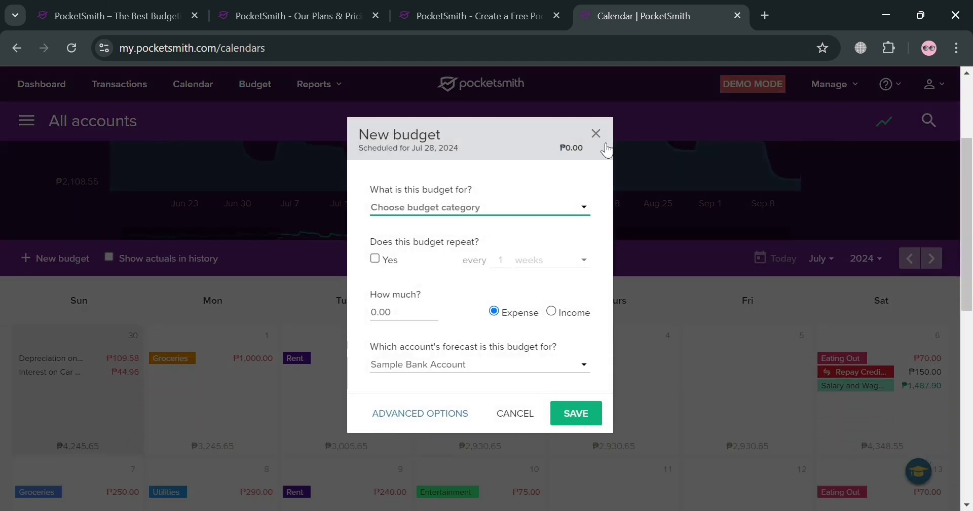
left_click(596, 134)
scroll(558, 276, "up", 4)
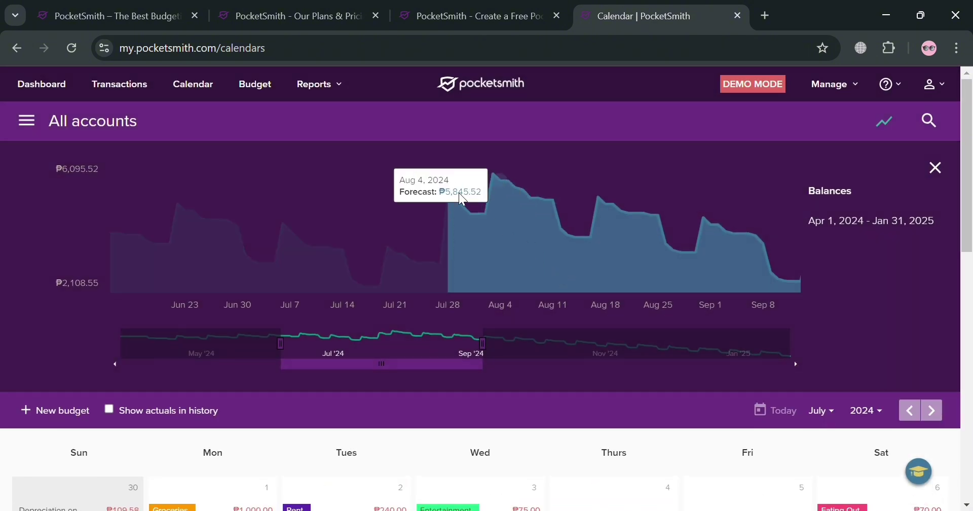
Go to the Budget page, collapse its help banner and decline the upgrade with 'Not yet'.
left_click(275, 86)
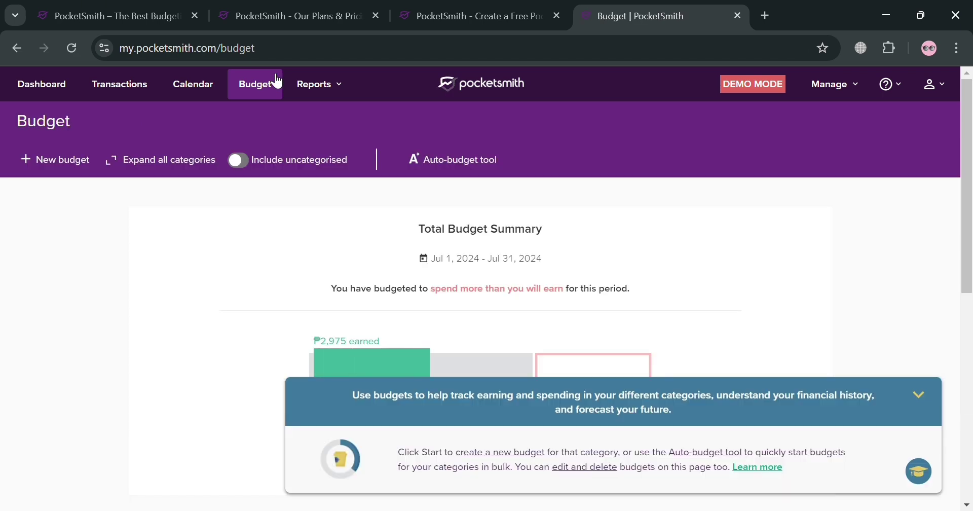
left_click(918, 395)
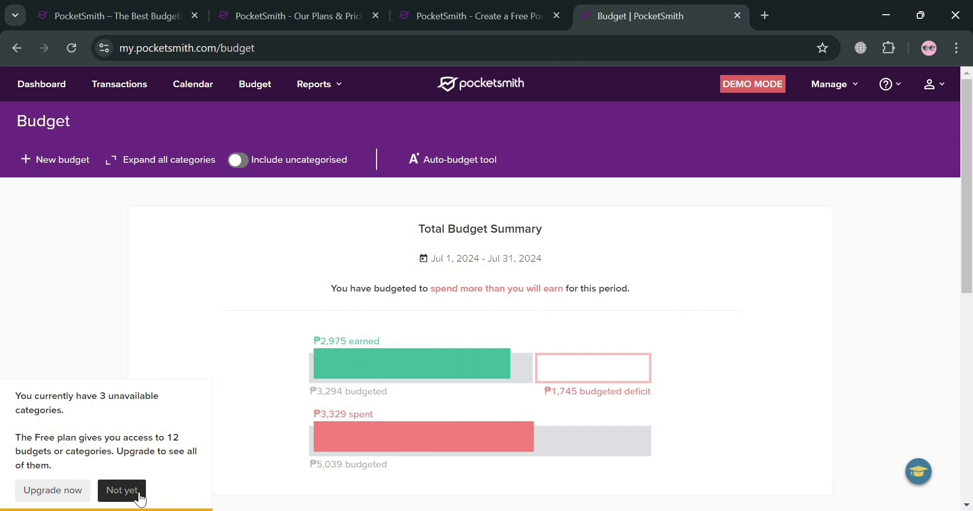
left_click(123, 498)
Tick 'Use total budget summary date range for budget amount analysis'.
scroll(536, 348, "down", 2)
scroll(536, 355, "down", 3)
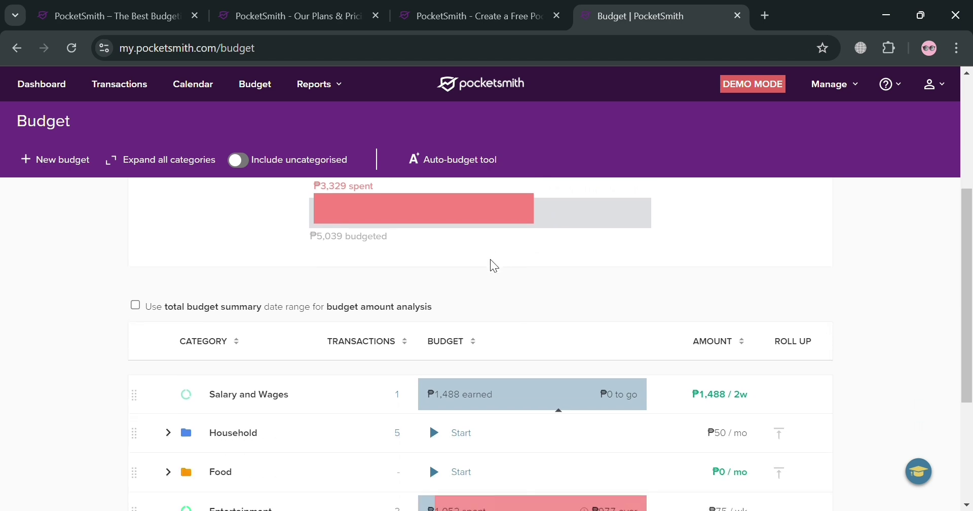
scroll(491, 263, "down", 2)
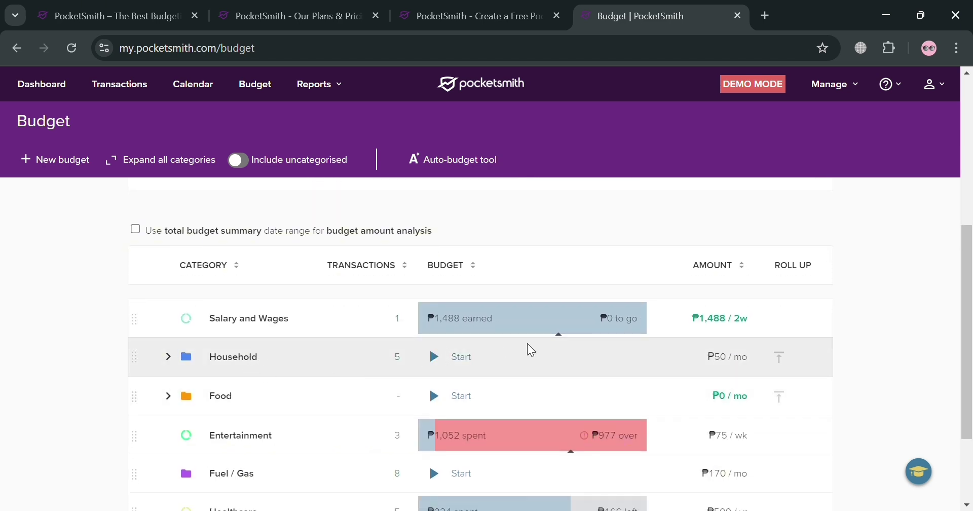
scroll(393, 435, "down", 3)
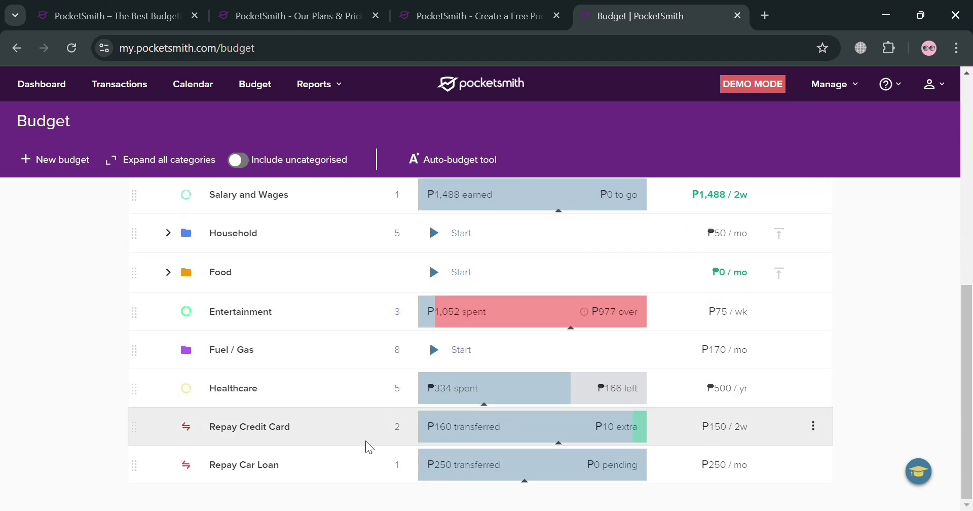
scroll(357, 370, "up", 4)
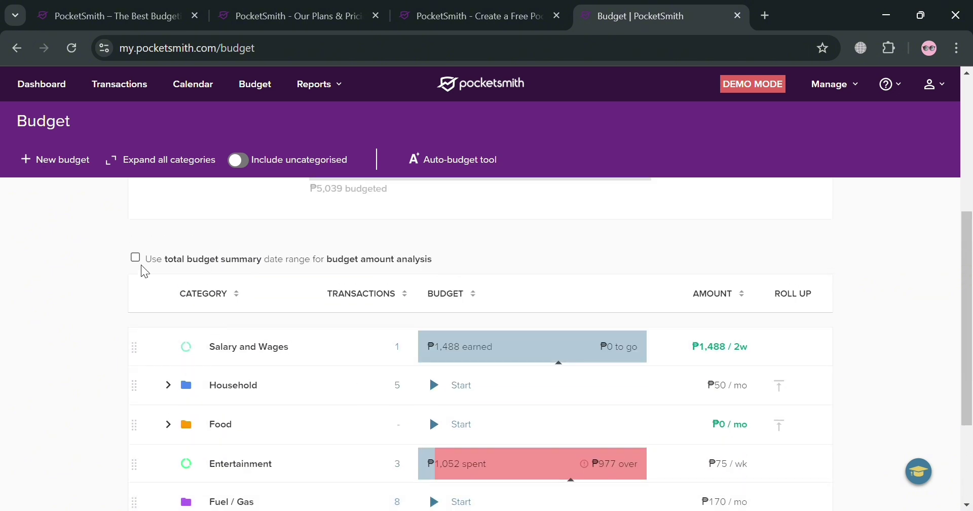
scroll(248, 336, "up", 1)
scroll(248, 336, "up", 2)
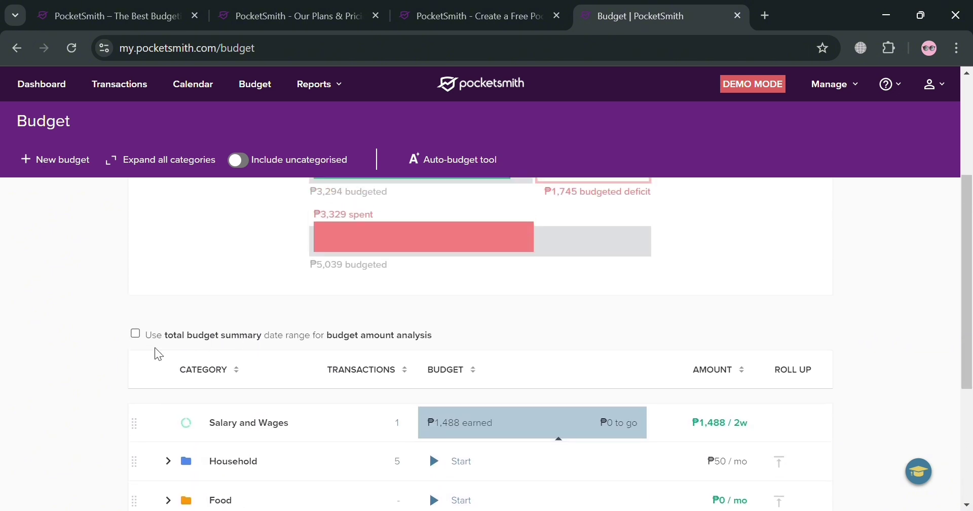
left_click(135, 333)
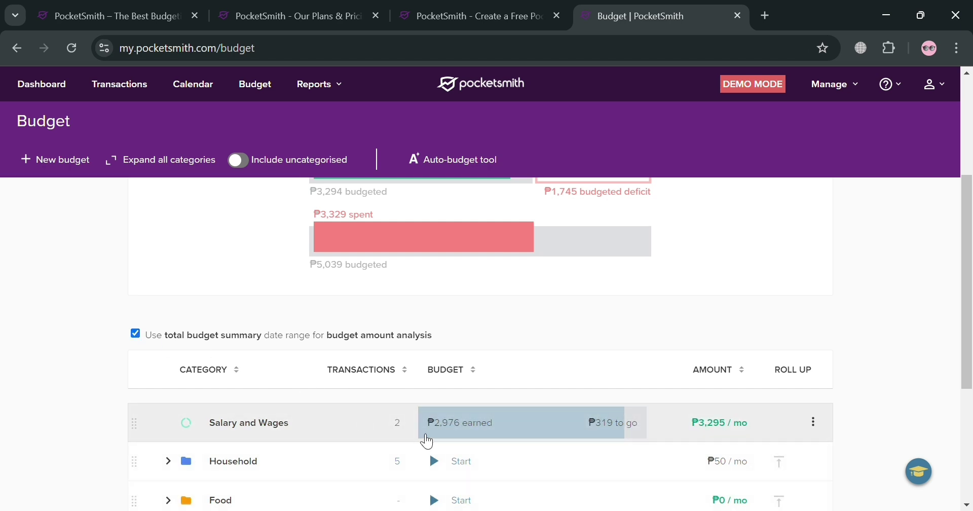
scroll(588, 411, "down", 2)
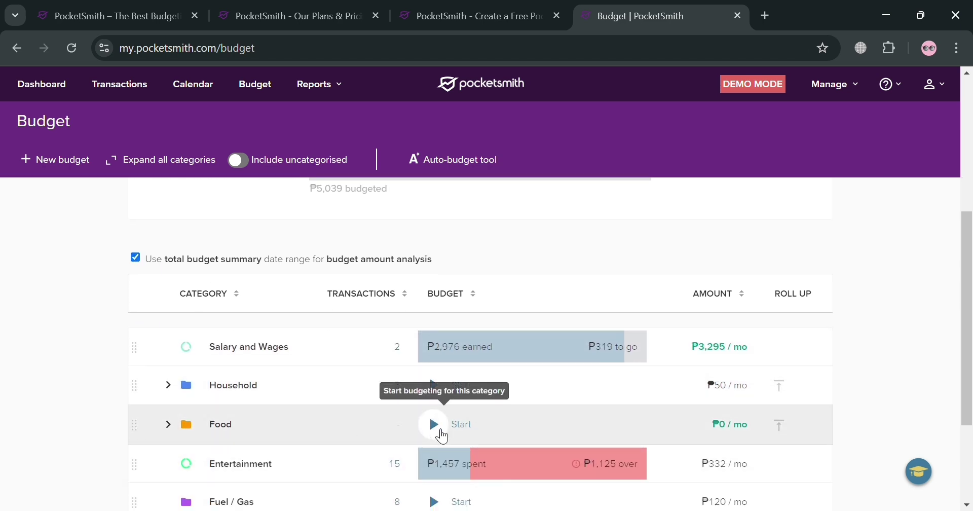
Start a budget from the Food row and enter an amount of 5000.
left_click(437, 429)
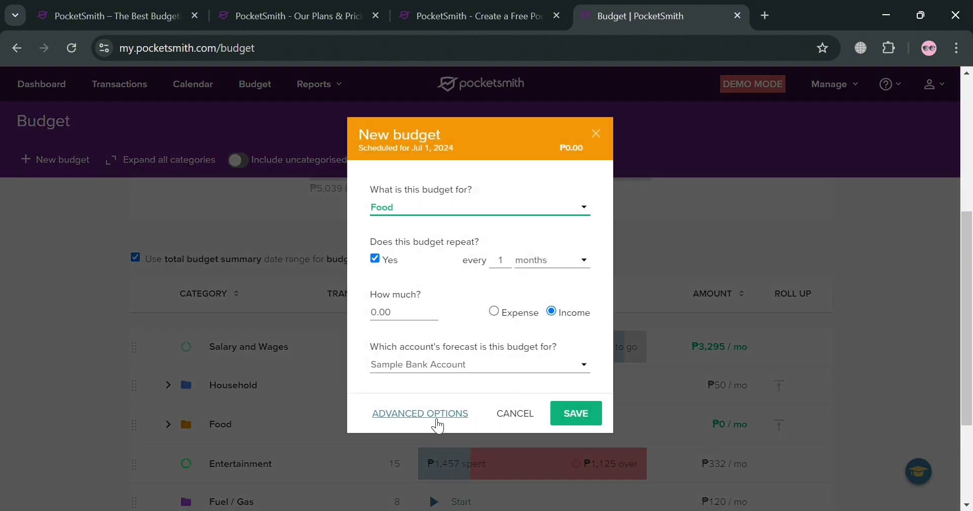
left_click(505, 264)
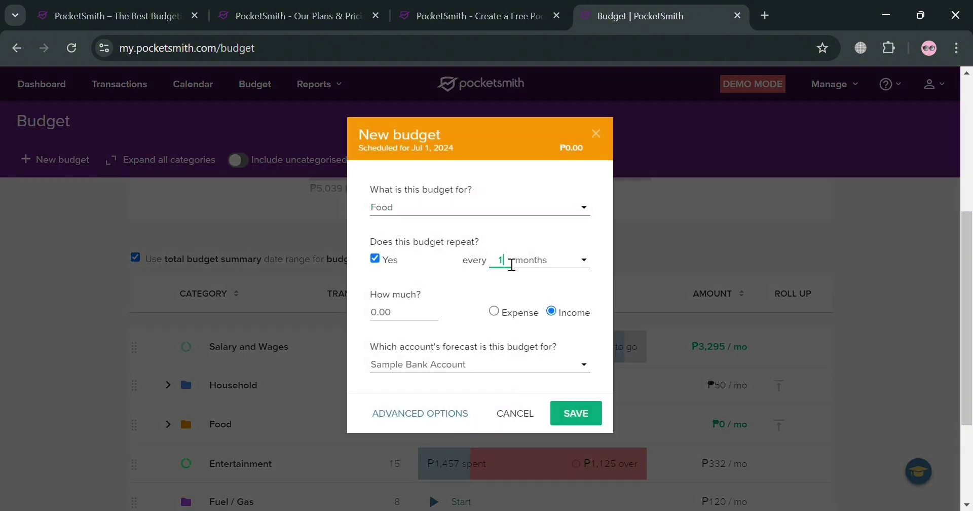
left_click(413, 319)
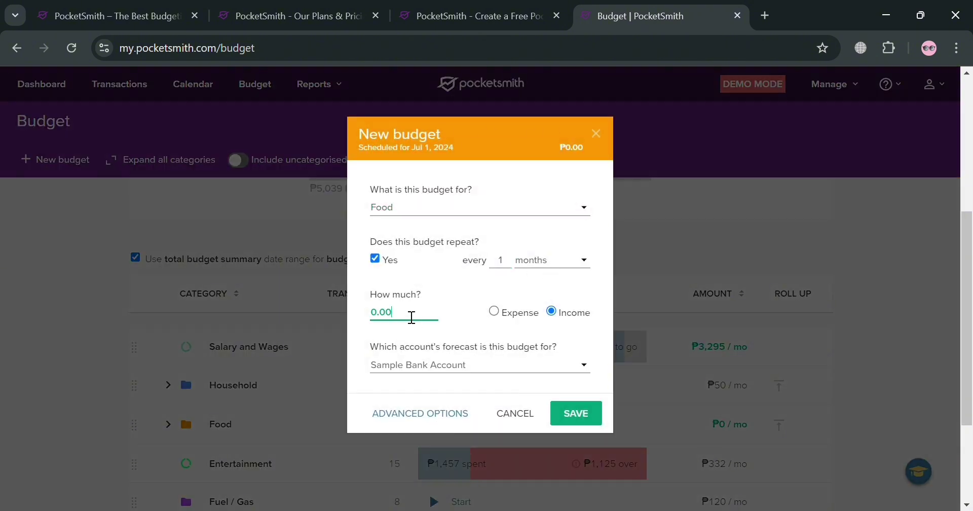
key("BackSpace")
key("BackSpace")
key("BackSpace")
key("BackSpace")
type("3")
key("BackSpace")
type("5000")
Save the Food budget as a monthly expense and review the updated budget totals.
left_click(496, 313)
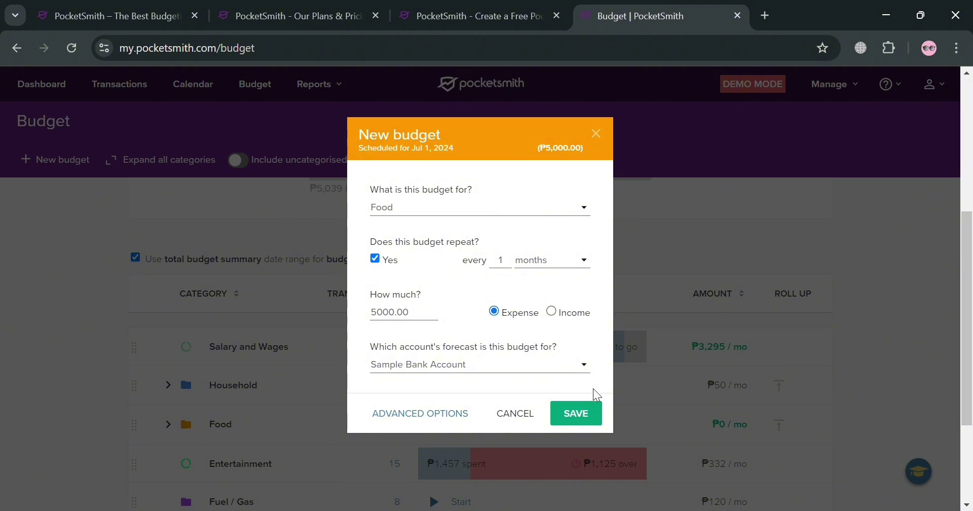
left_click(592, 413)
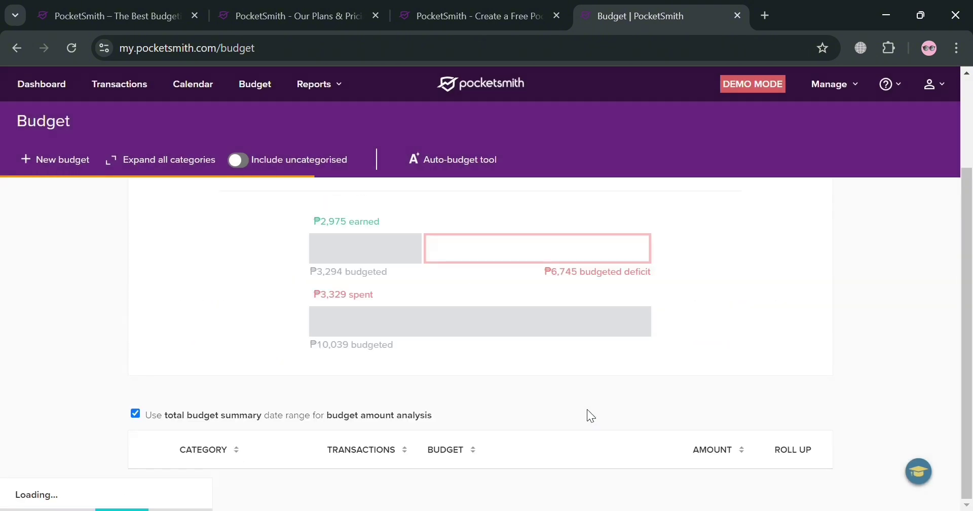
scroll(519, 384, "down", 3)
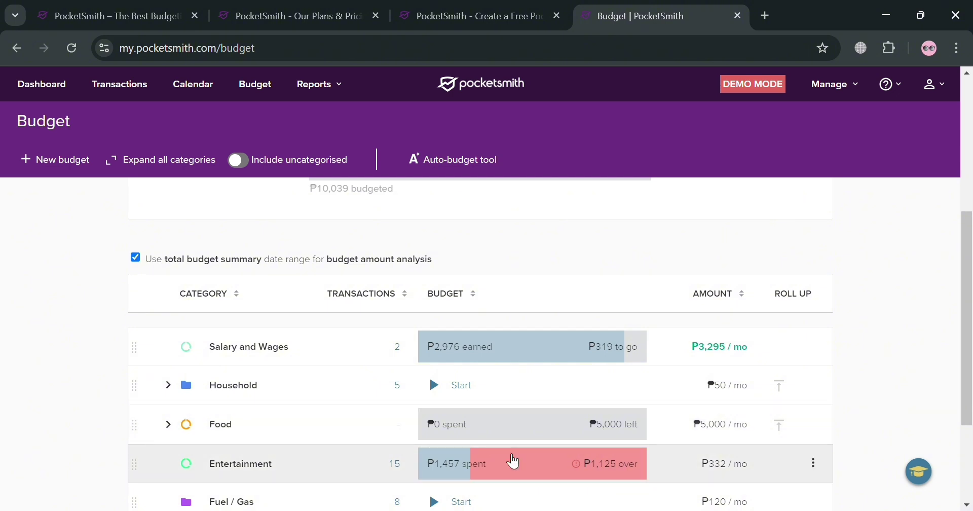
scroll(511, 441, "up", 2)
scroll(510, 437, "up", 5)
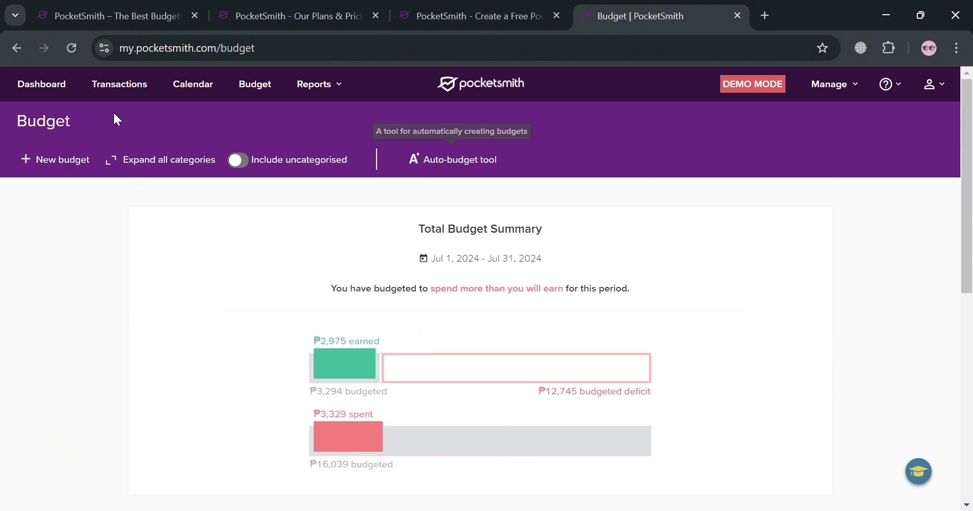
left_click(304, 94)
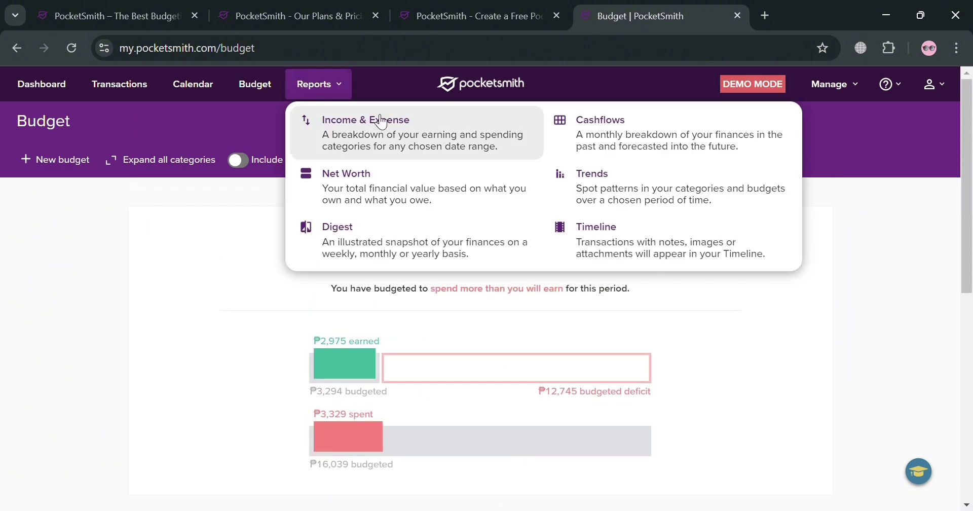
Open the Income & Expense statement for Jul 1 – Jul 31, 2024 and scroll through its rows.
left_click(392, 137)
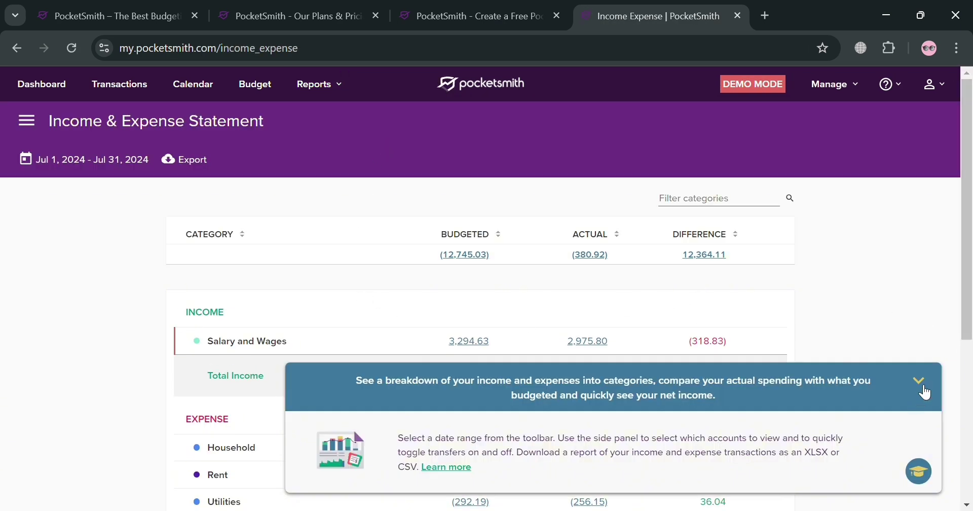
left_click(920, 381)
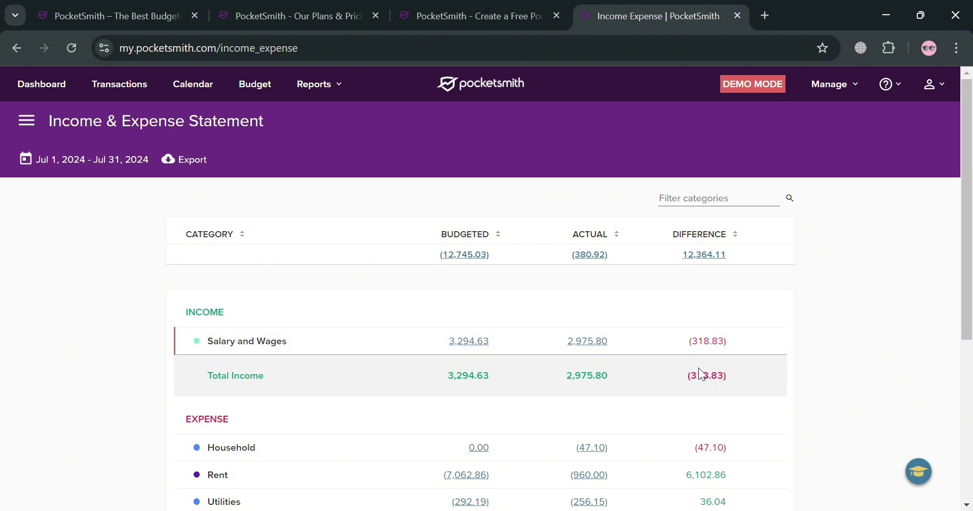
scroll(563, 406, "down", 2)
scroll(524, 411, "up", 2)
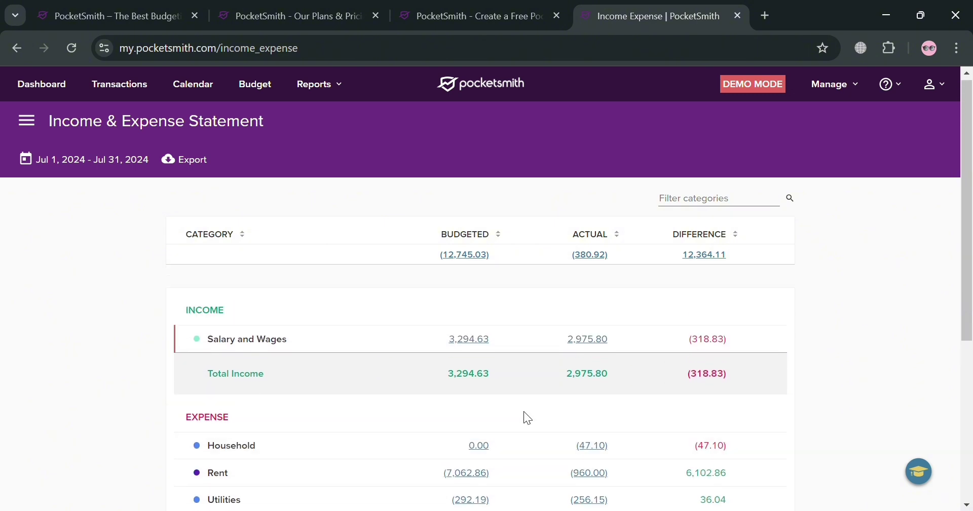
scroll(385, 438, "down", 1)
scroll(630, 381, "down", 5)
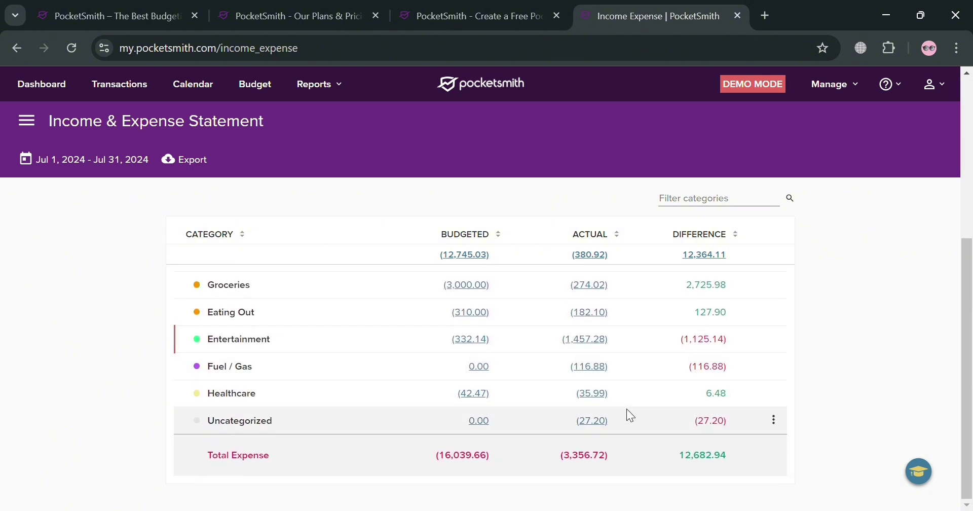
scroll(522, 470, "up", 7)
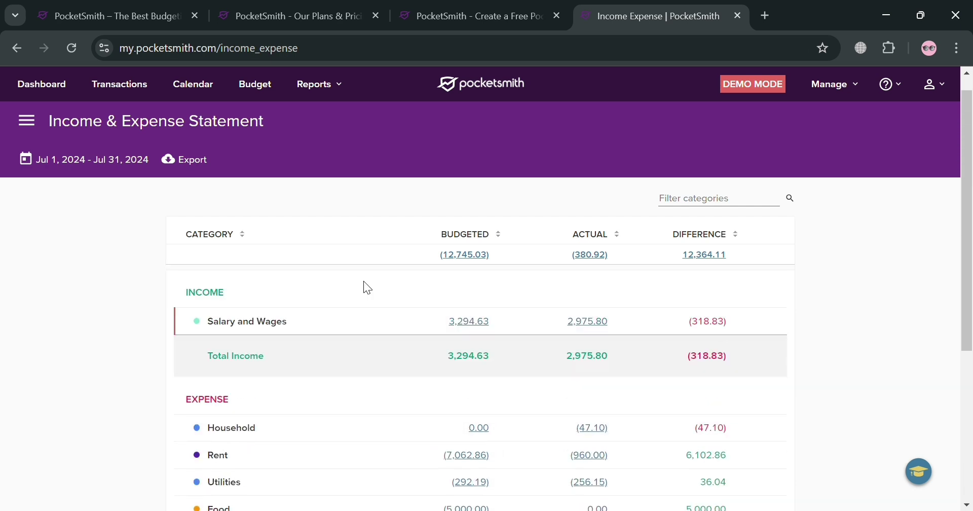
left_click(320, 84)
Open the Net Worth report and review ₱12,537 owned against ₱7,346 owed.
left_click(436, 189)
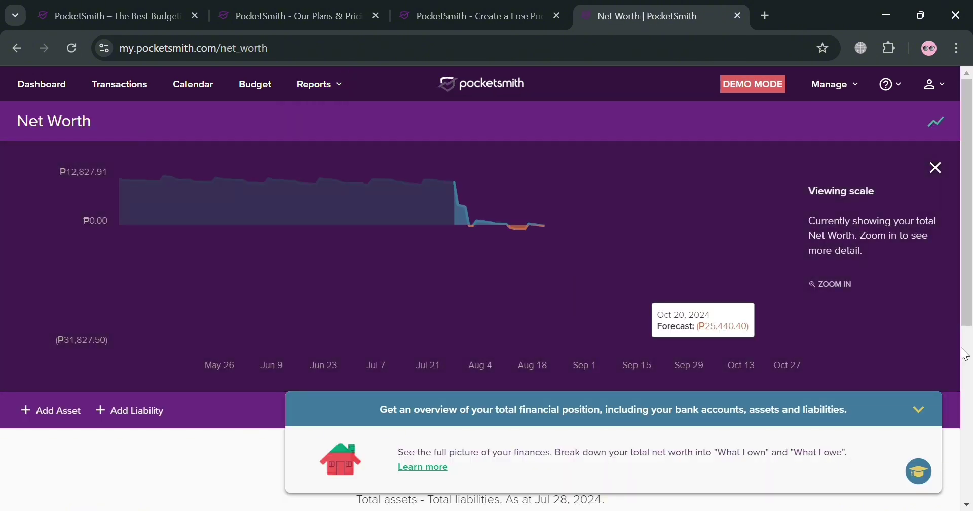
left_click(919, 409)
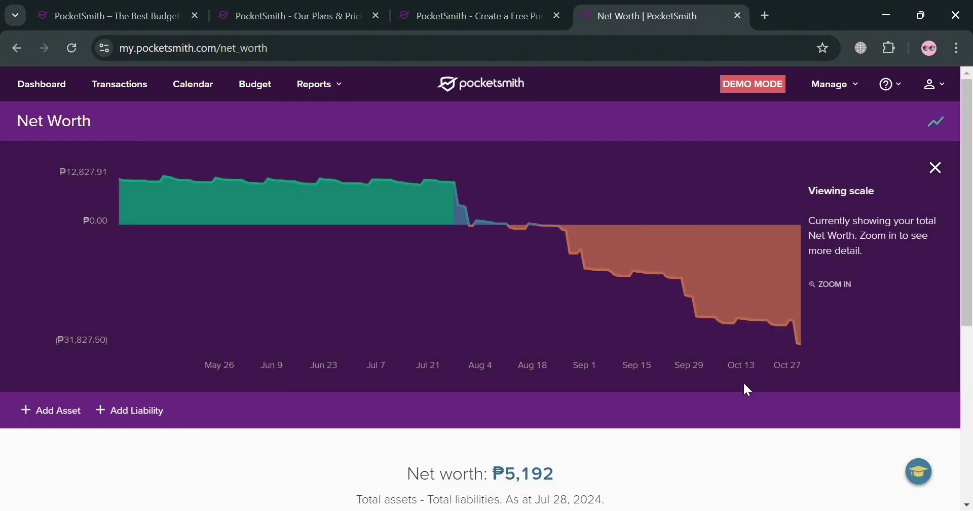
scroll(364, 337, "down", 6)
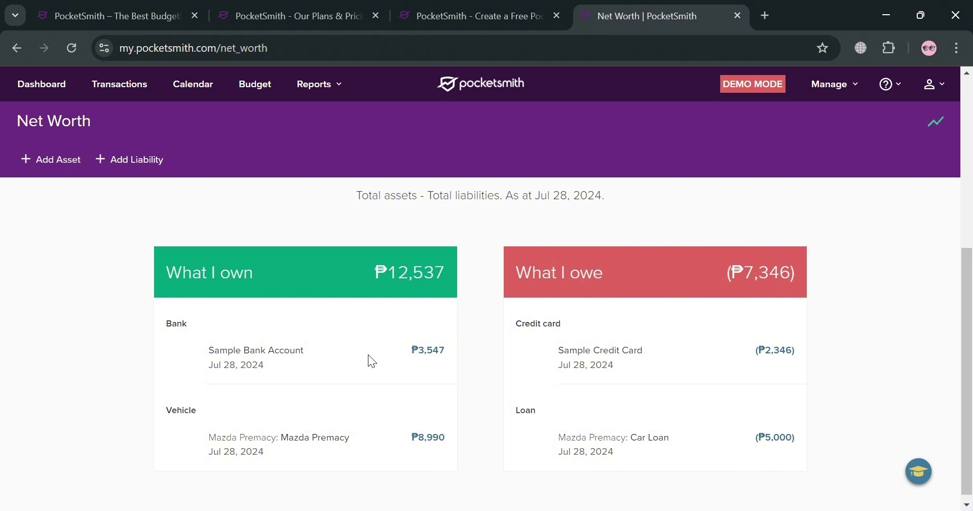
left_click(320, 83)
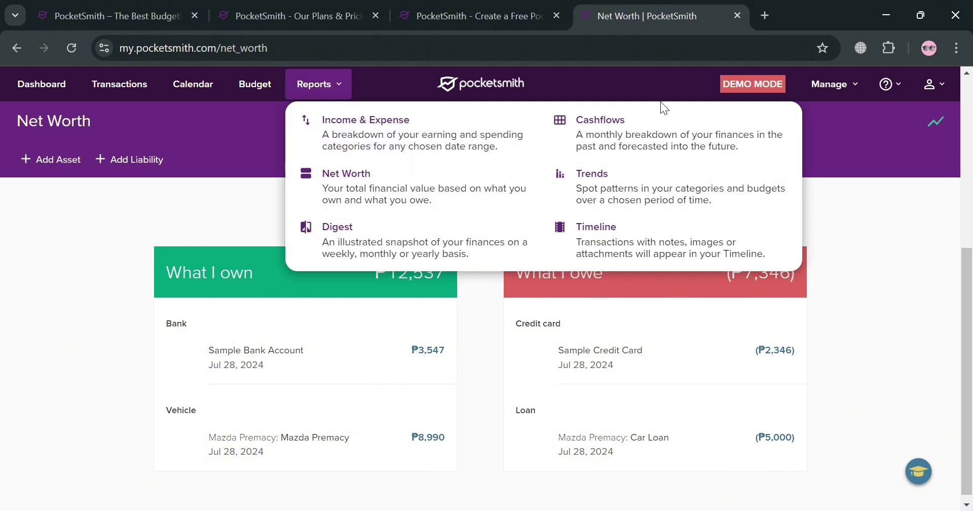
left_click(218, 217)
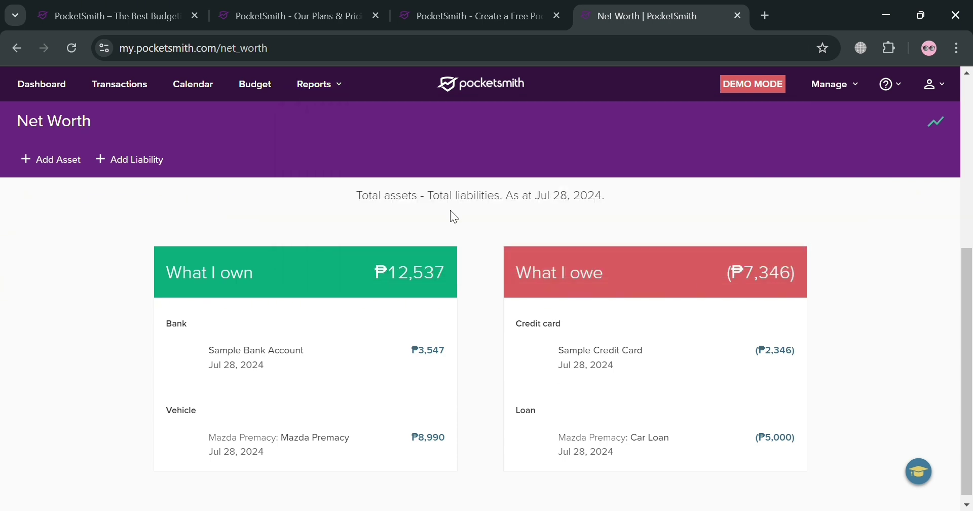